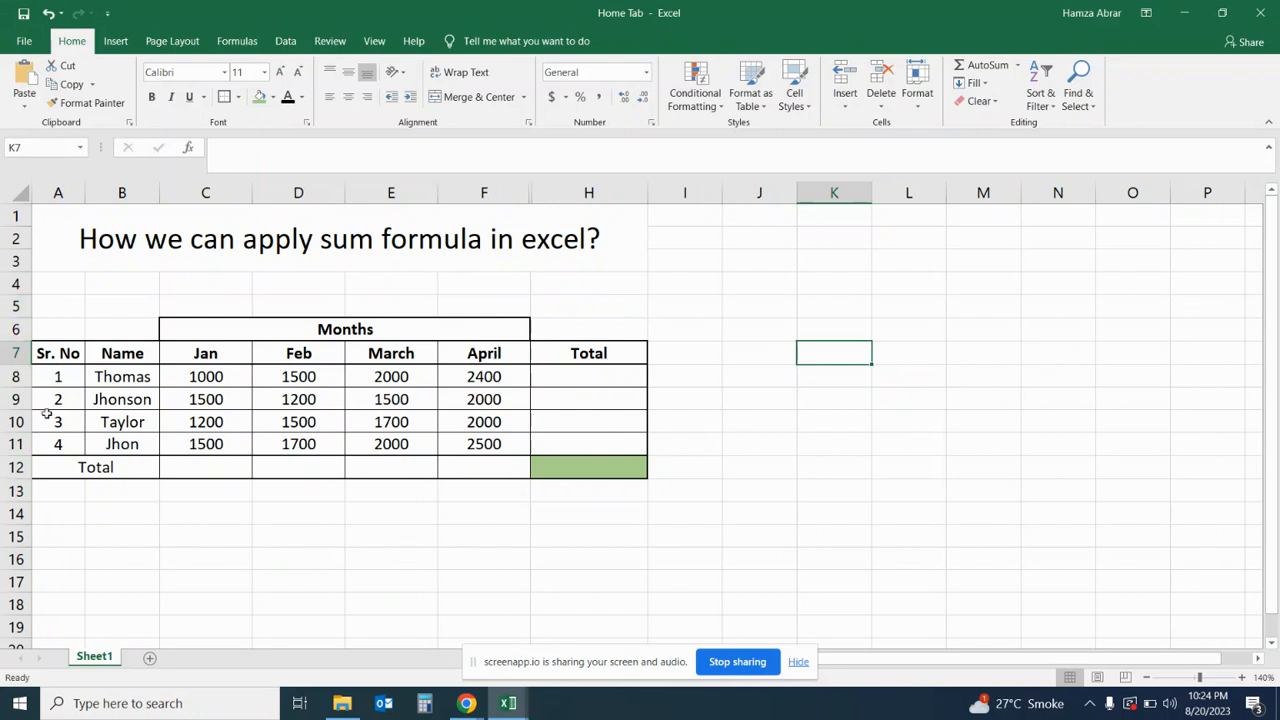
Examine the table's serial numbers, names and monthly figures from Jan to April, including the values in rows 8, 9 and 11.
left_click_drag(62, 352, 56, 448)
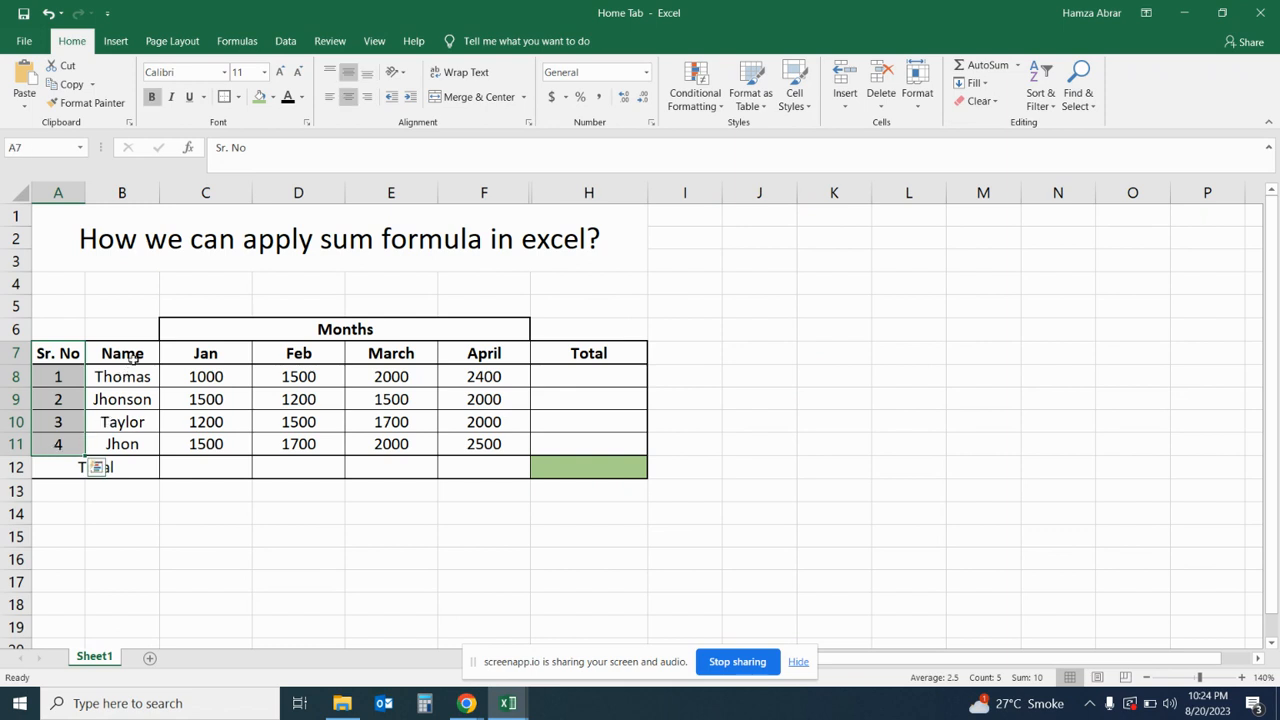
left_click_drag(146, 352, 150, 446)
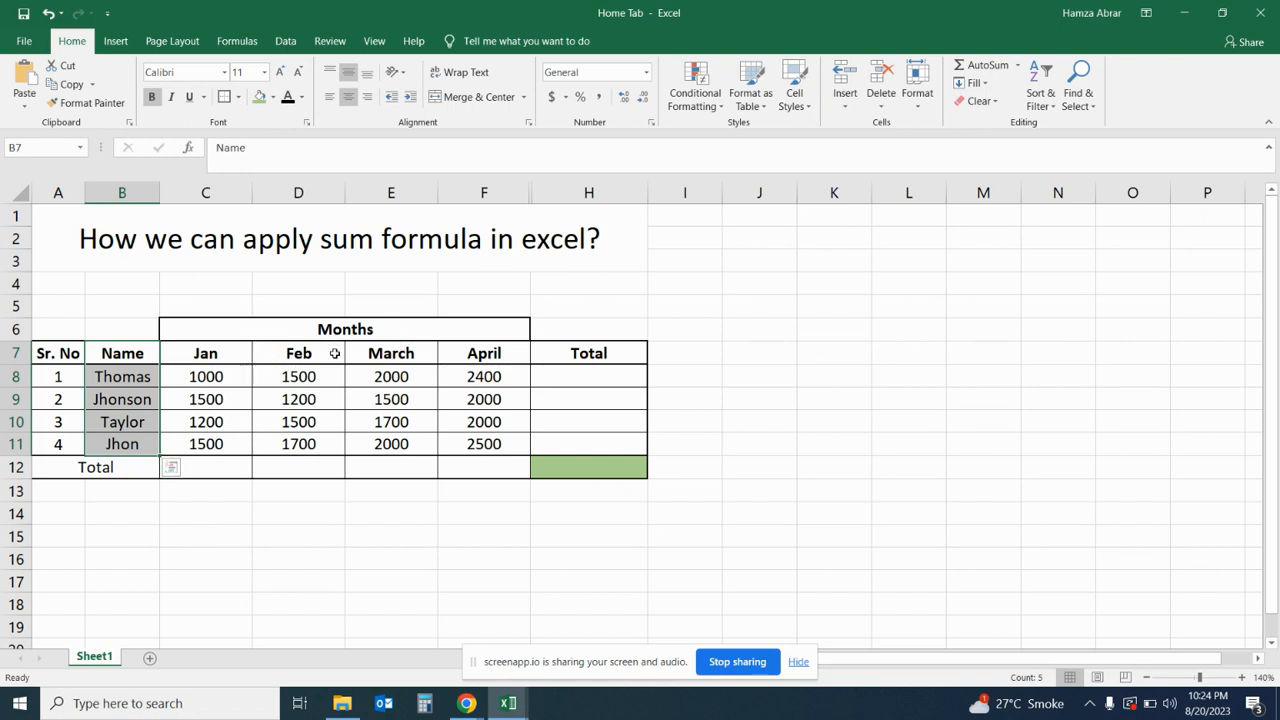
left_click(236, 378)
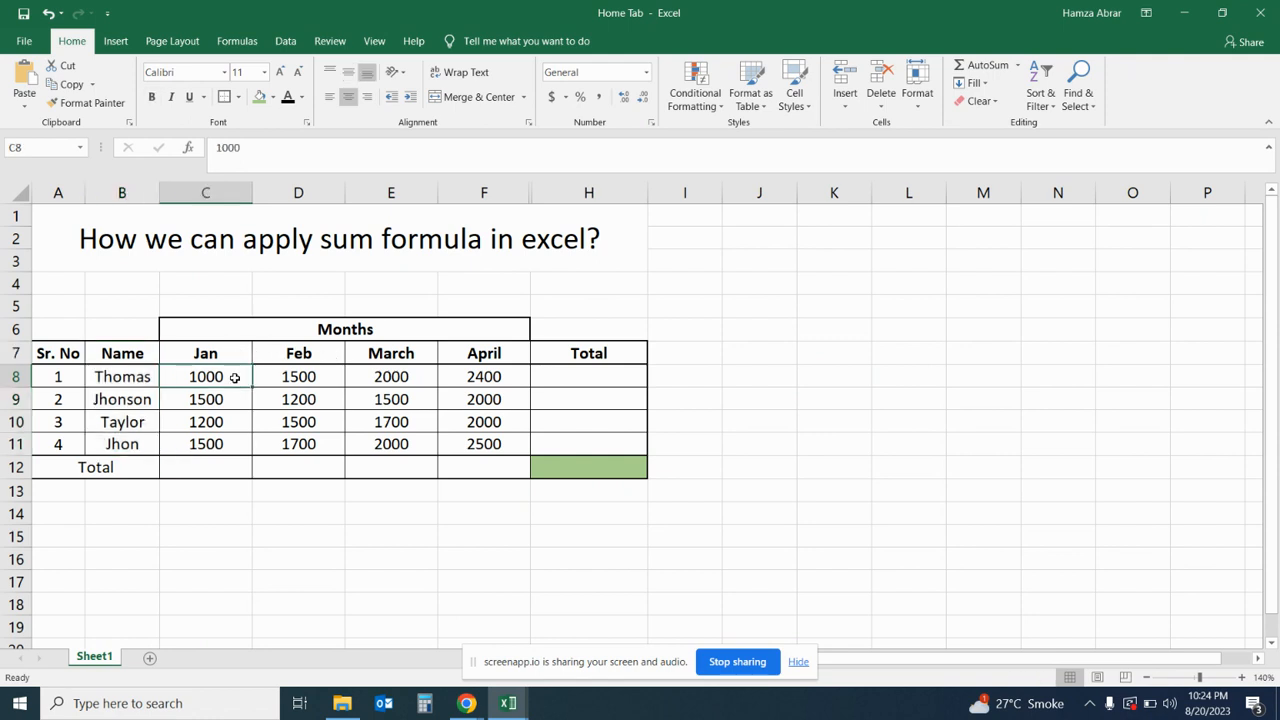
left_click(309, 380)
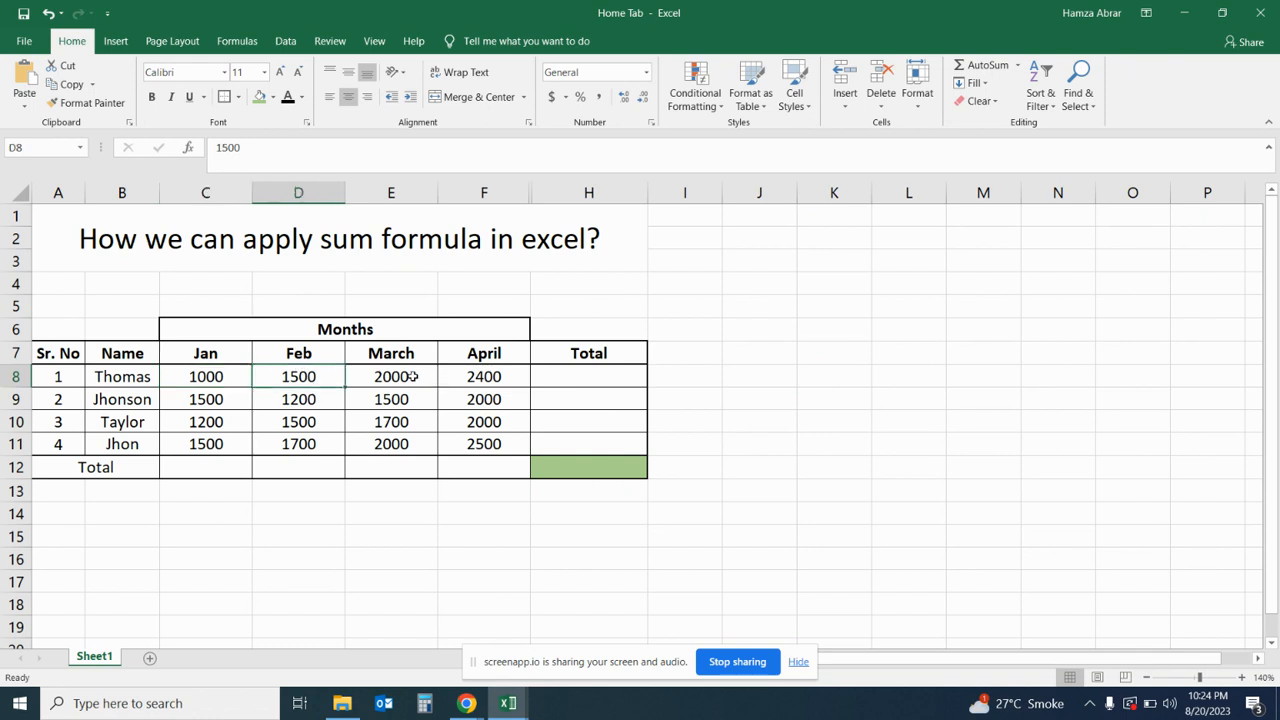
left_click(412, 376)
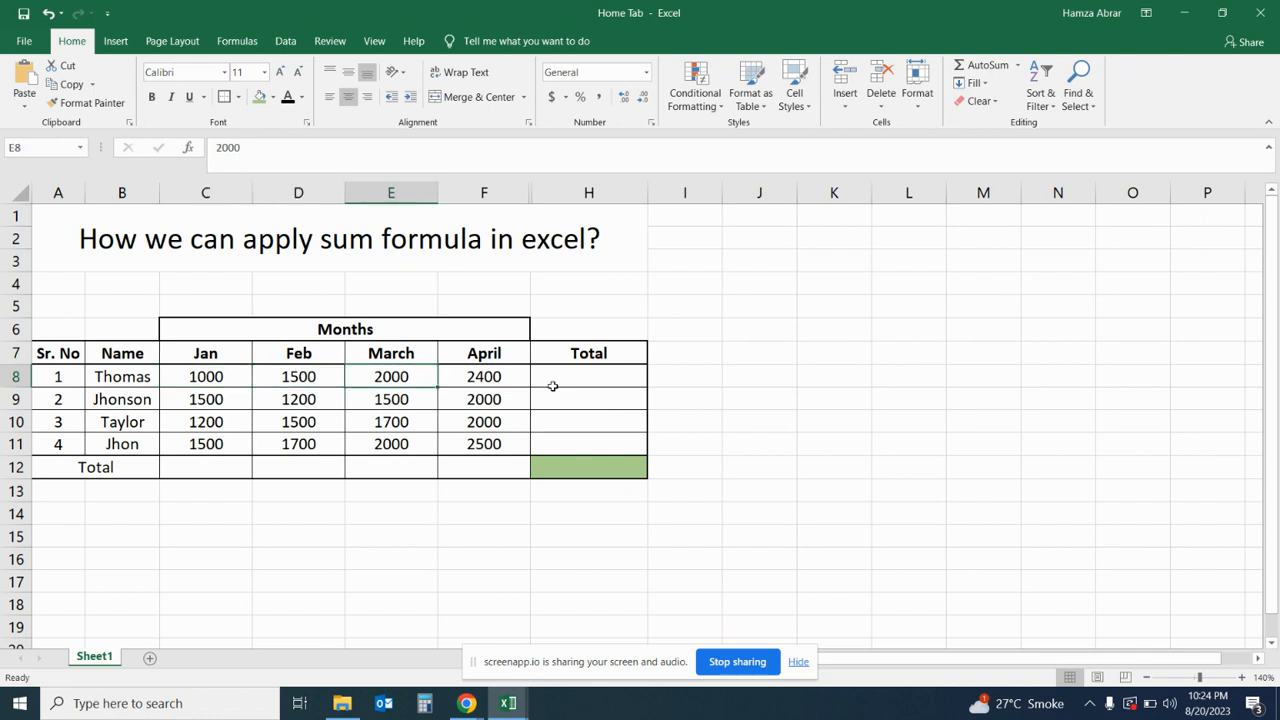
left_click(514, 378)
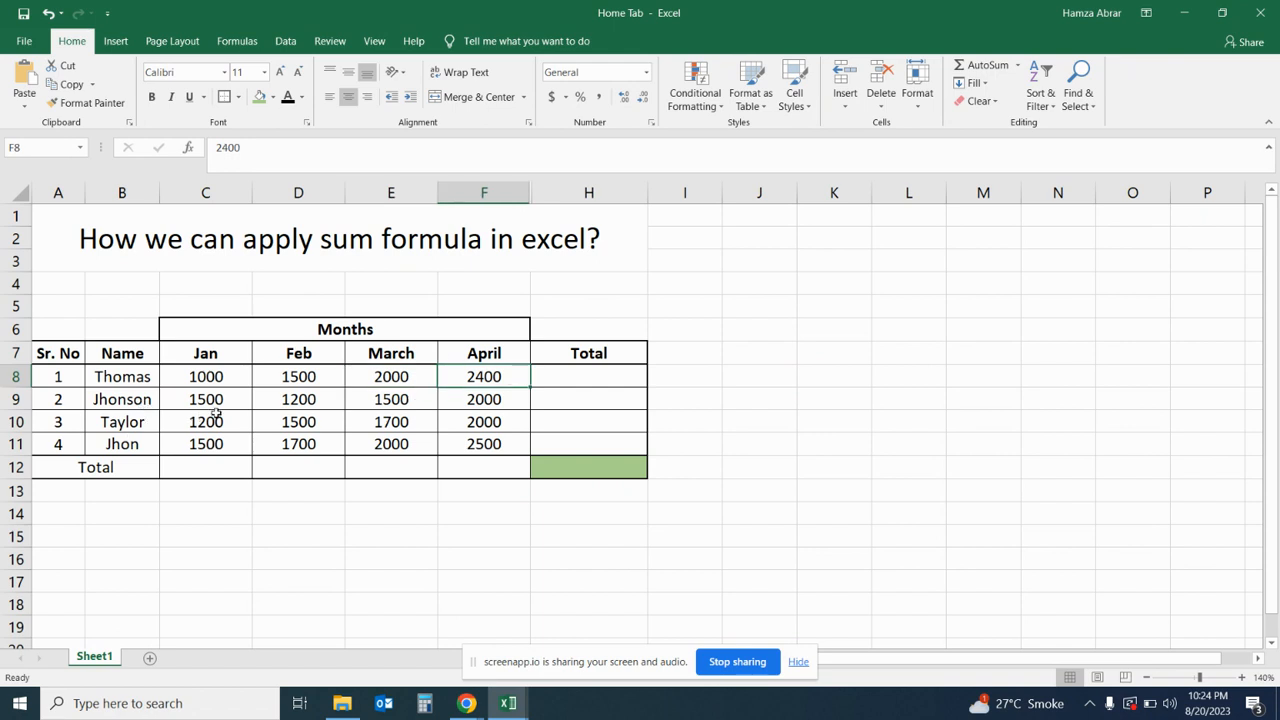
left_click_drag(210, 400, 459, 401)
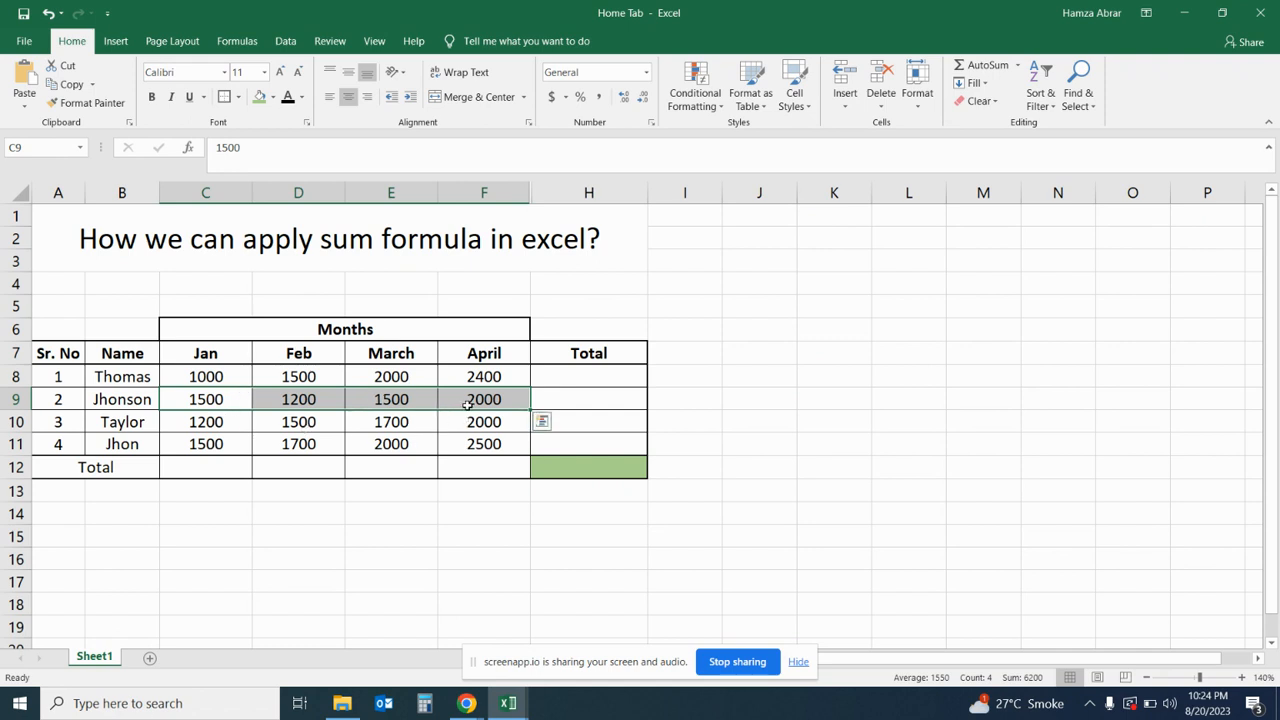
left_click_drag(233, 377, 461, 374)
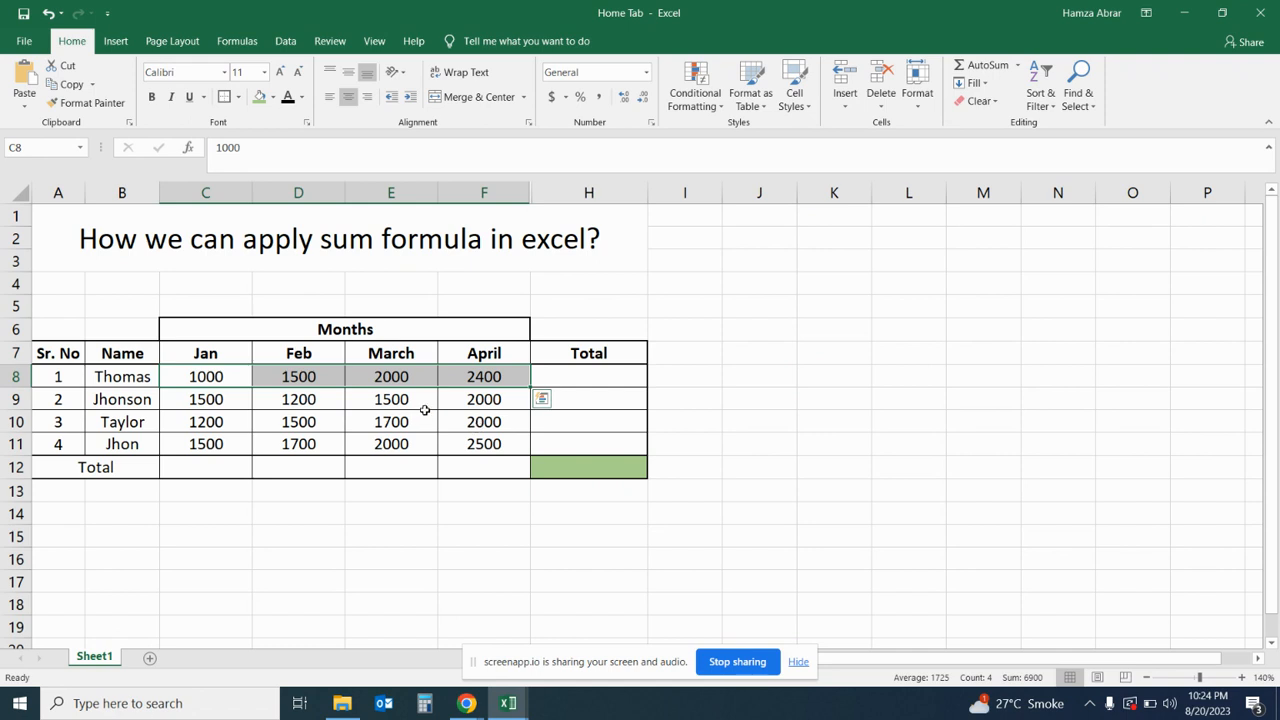
left_click(484, 436)
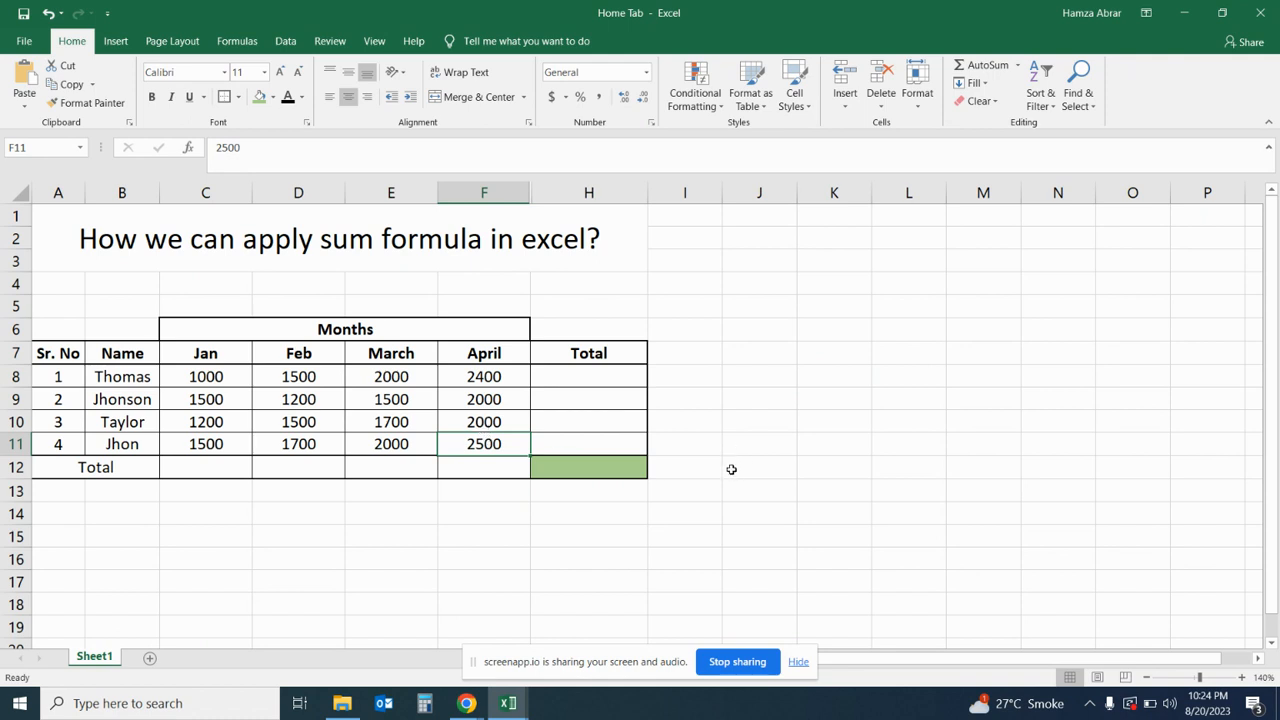
left_click(520, 380)
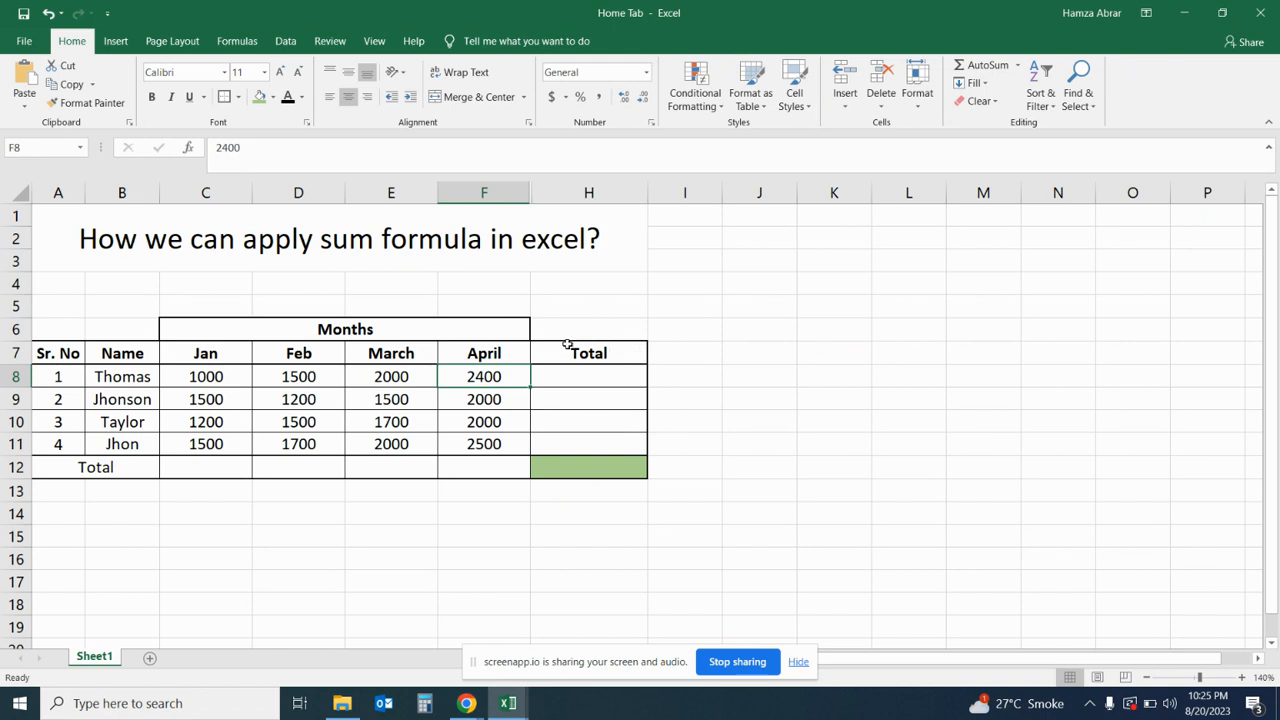
Total the first person's Jan to April figures in cell H8 with the formula =SUM(C8:F8).
left_click(611, 377)
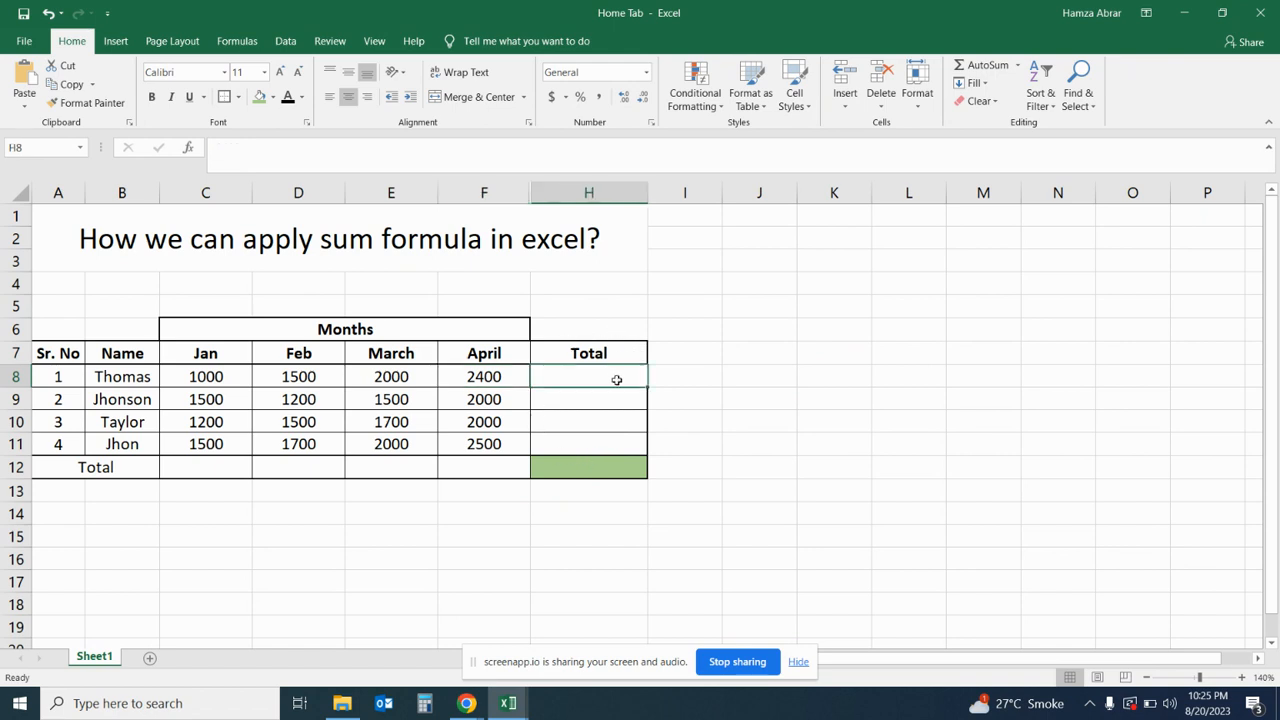
type("=")
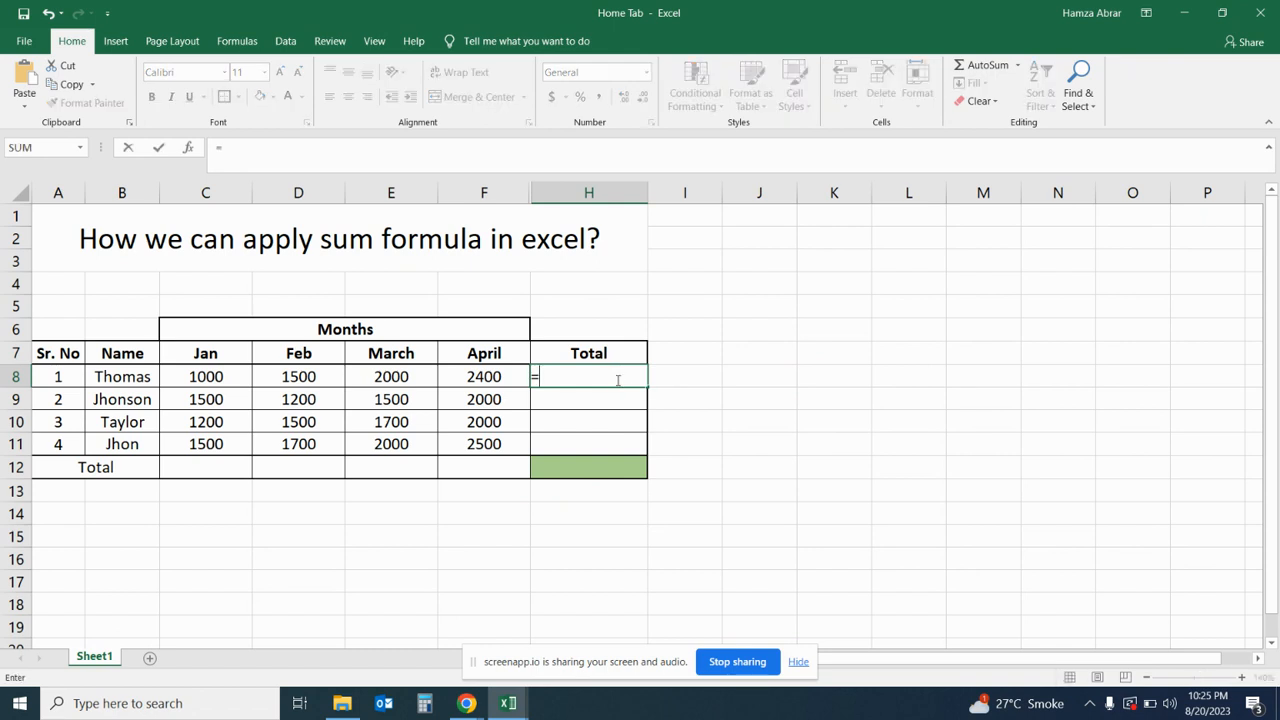
type("sum")
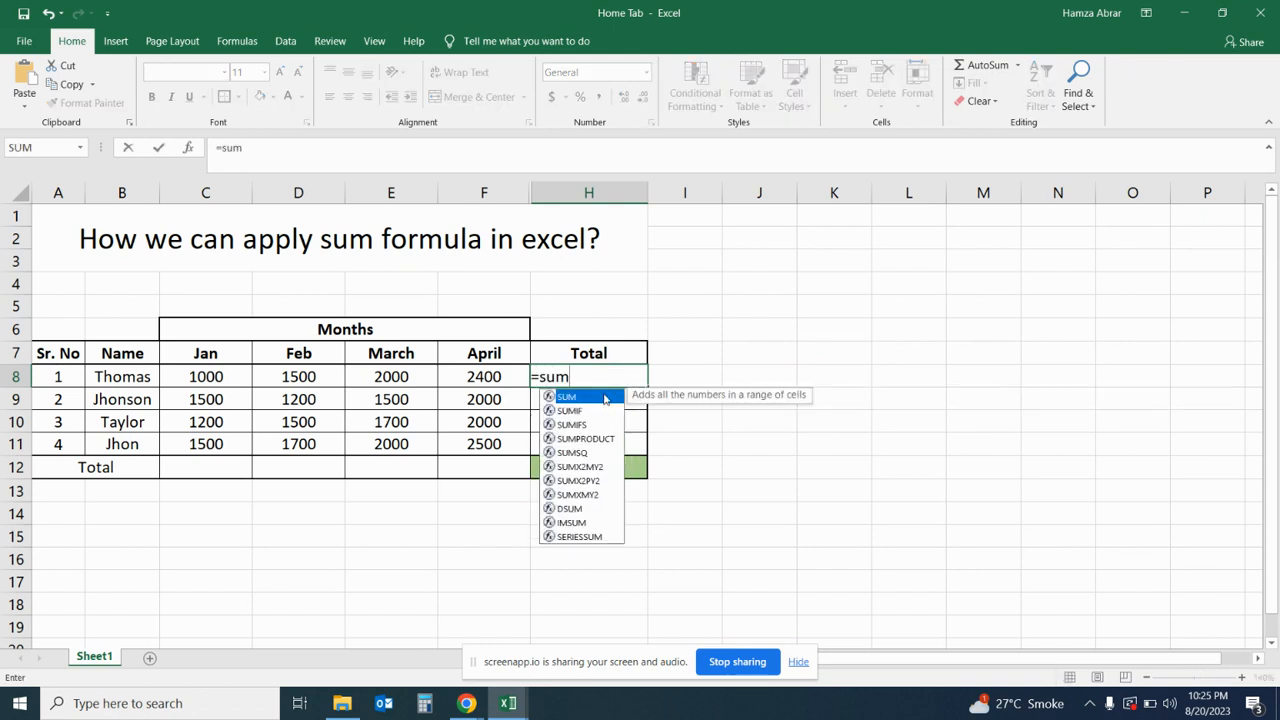
double_click(589, 402)
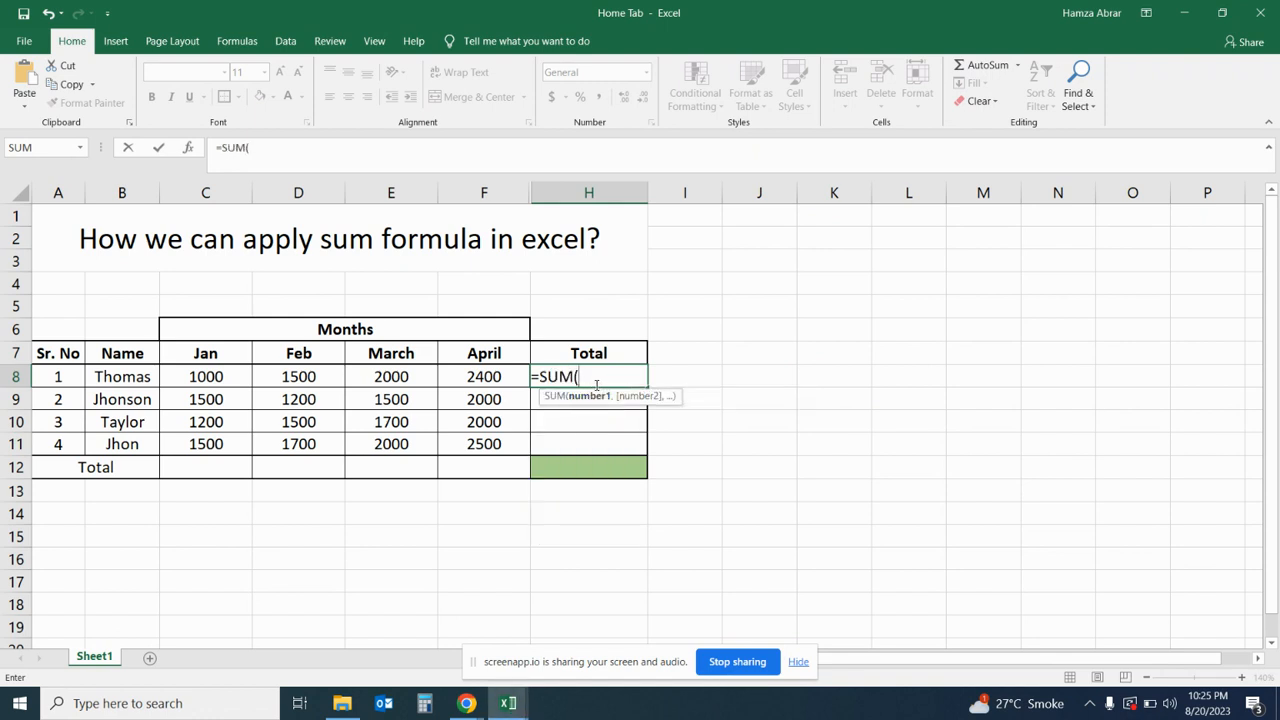
left_click(224, 376)
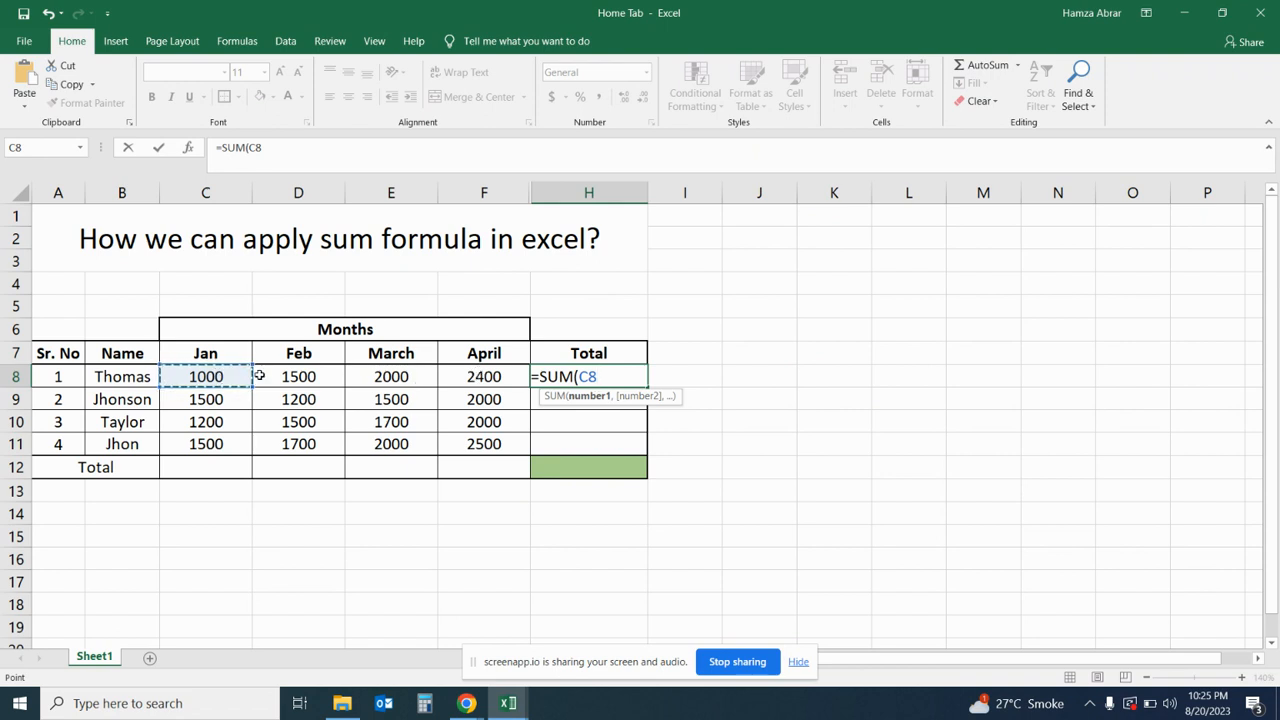
key("F8")
key("BackSpace")
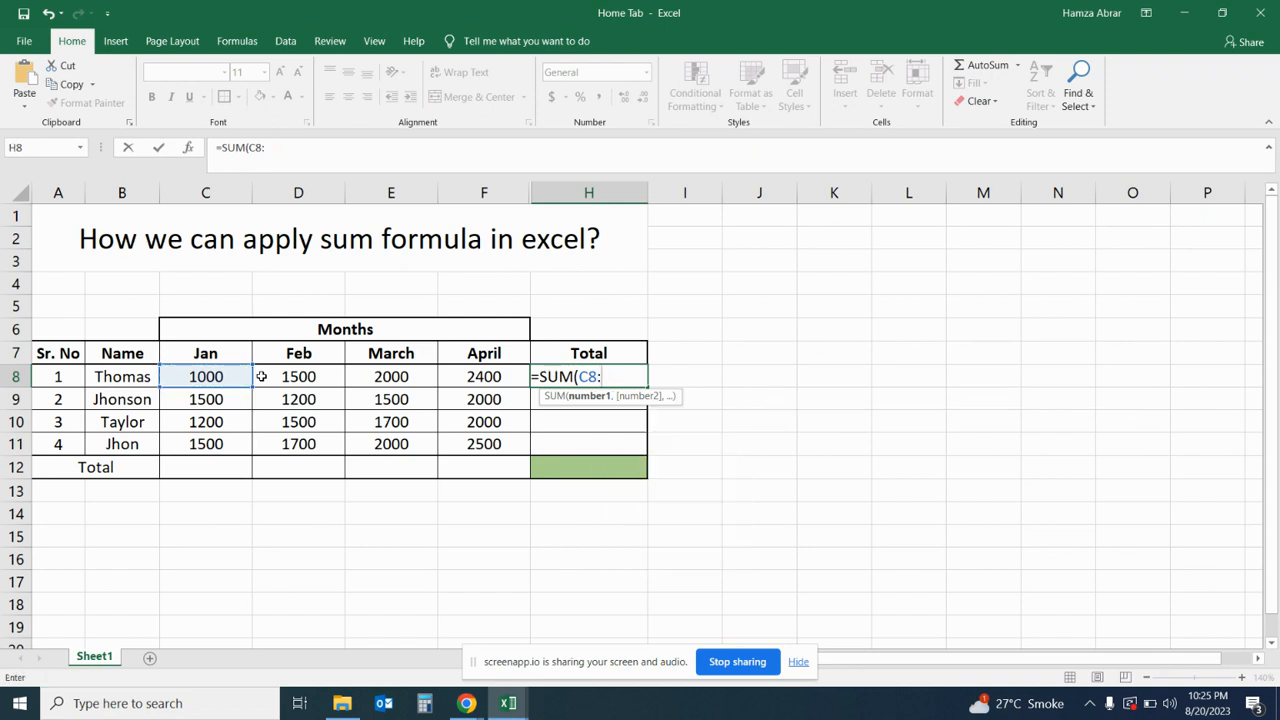
left_click(516, 377)
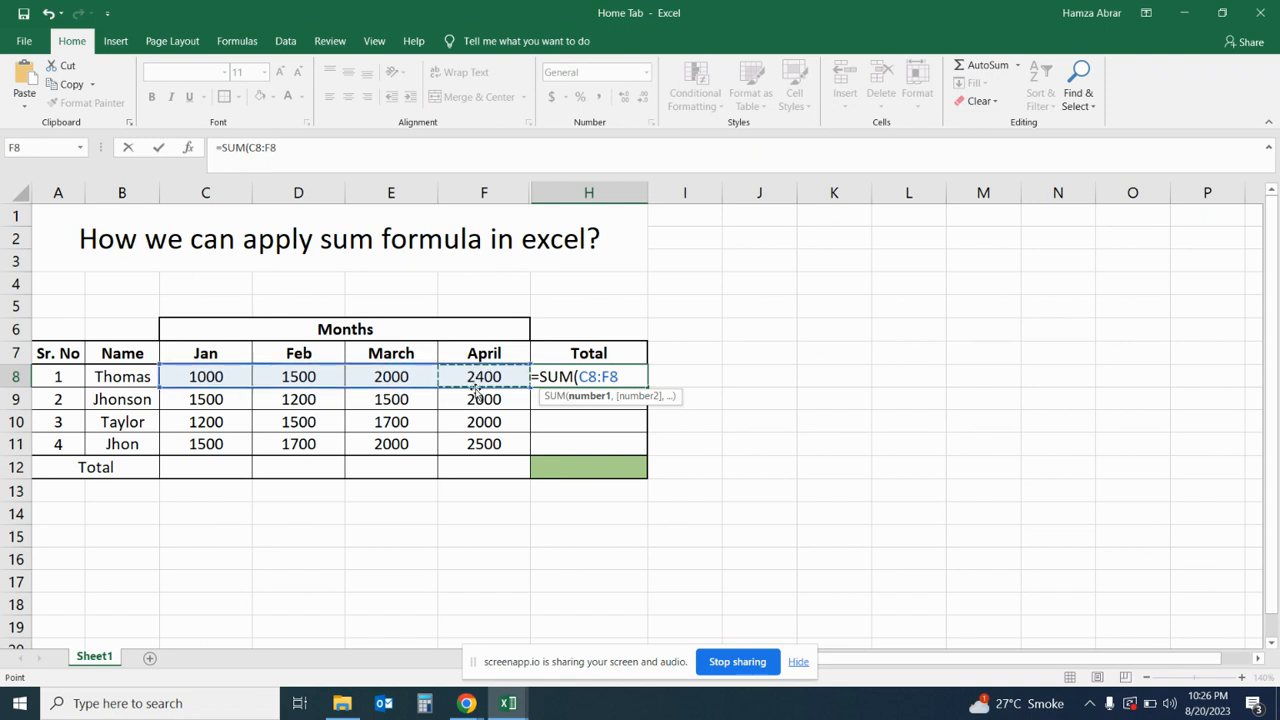
type(")")
key("Return")
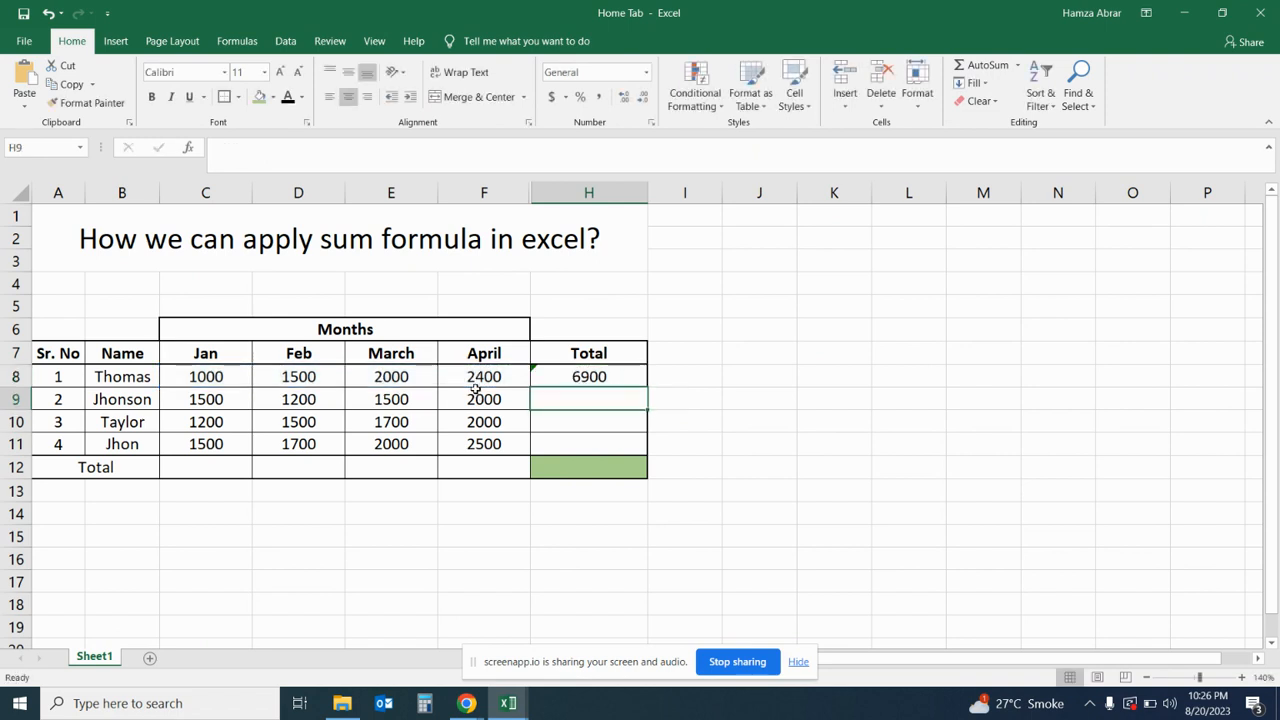
left_click(623, 376)
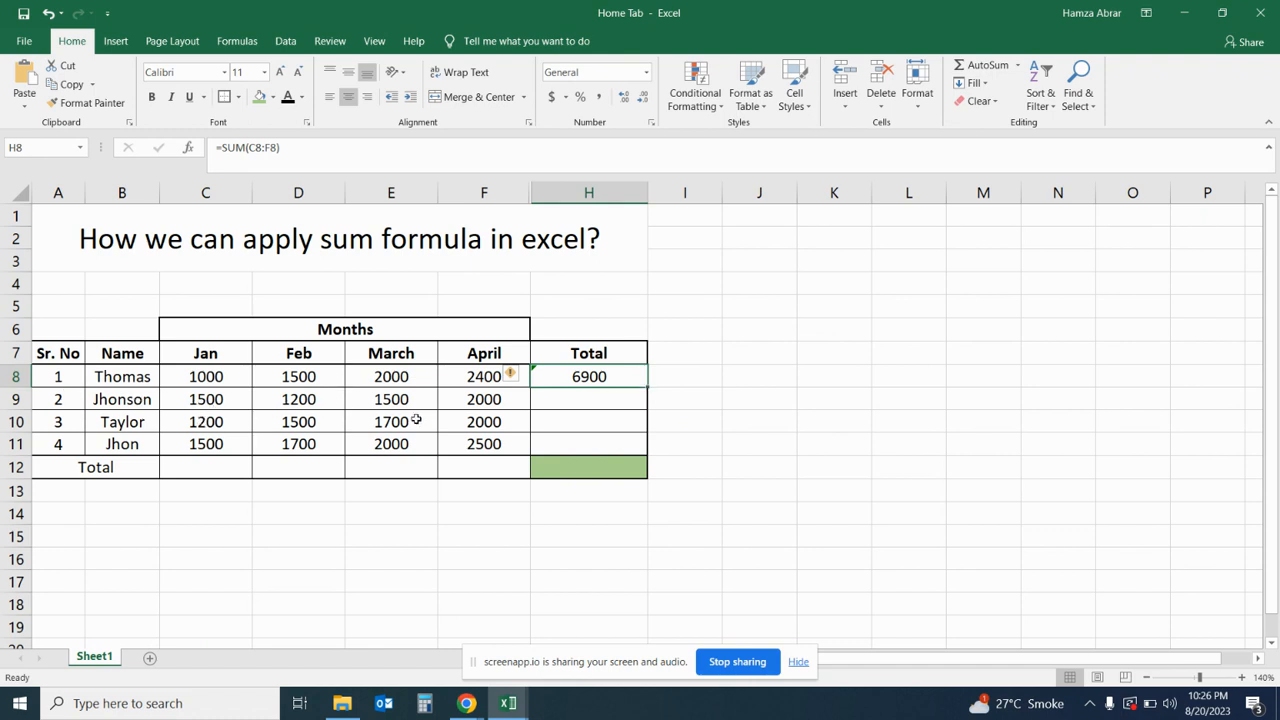
left_click(626, 399)
type("=s")
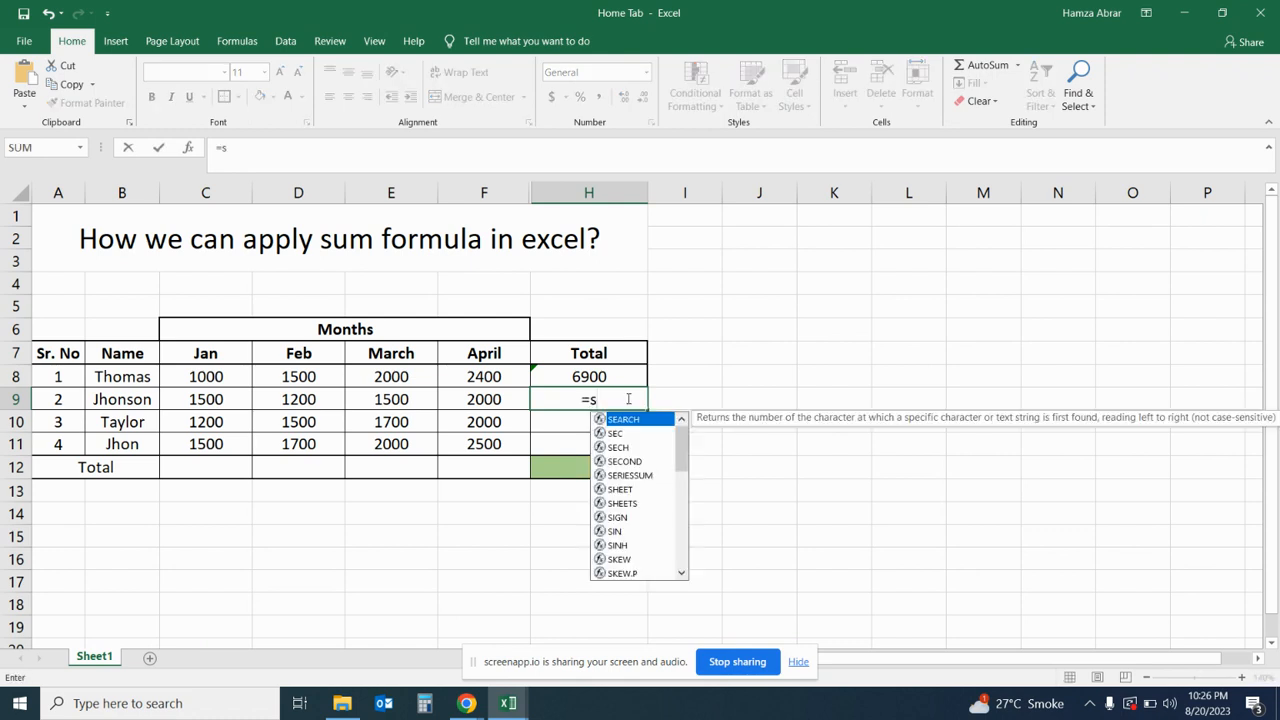
type("um")
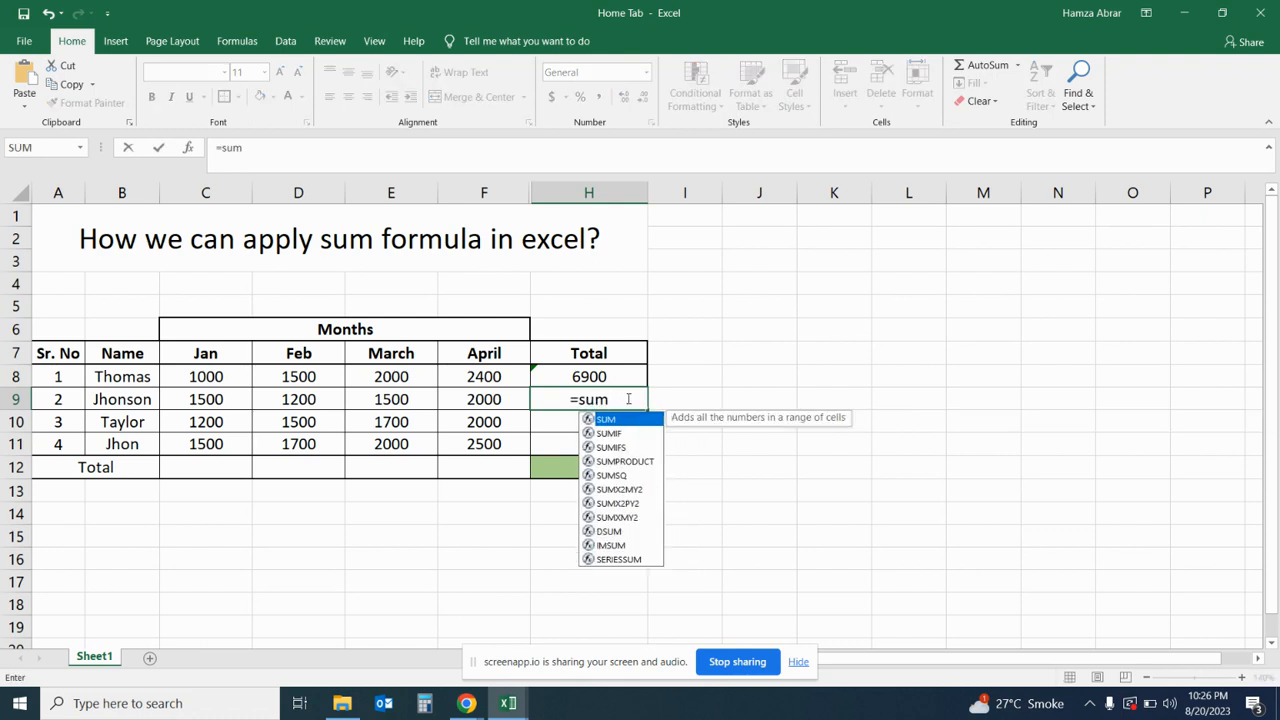
key("BackSpace")
key("BackSpace")
key("BackSpace")
key("BackSpace")
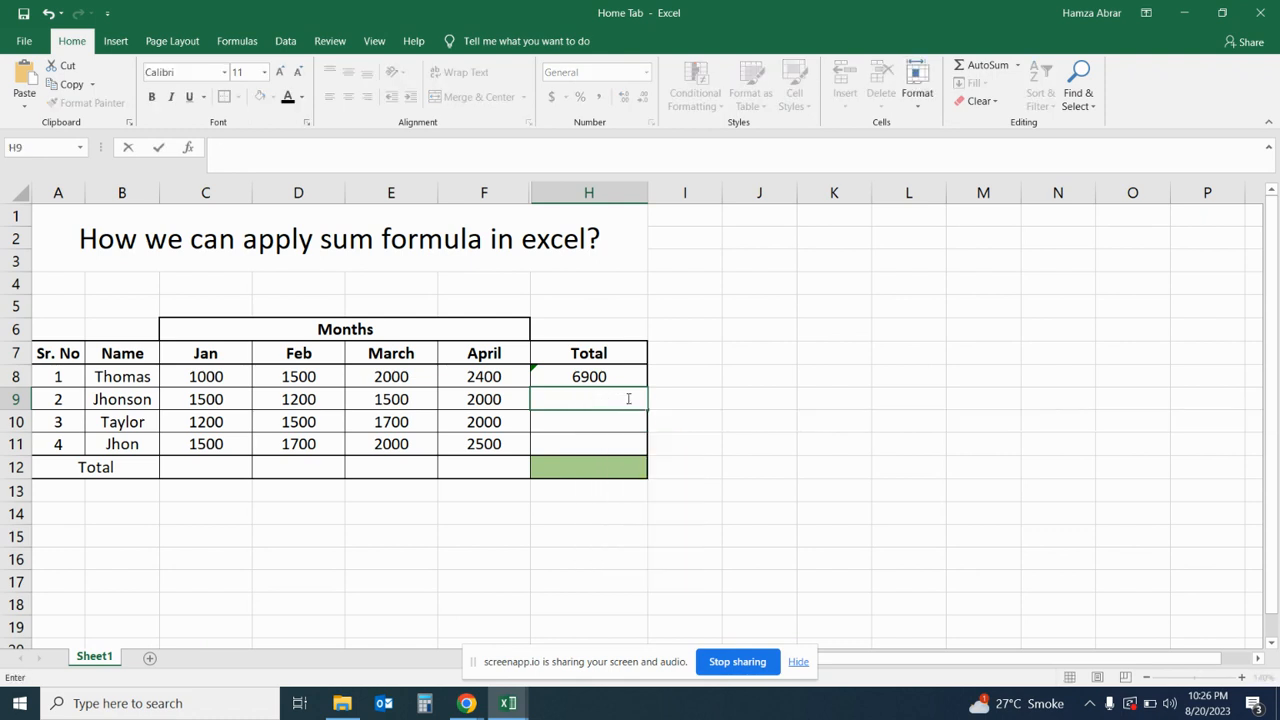
left_click(634, 443)
Fill the SUM formula from H8 down through H11 and check the formulas in H8 and H9.
left_click(624, 374)
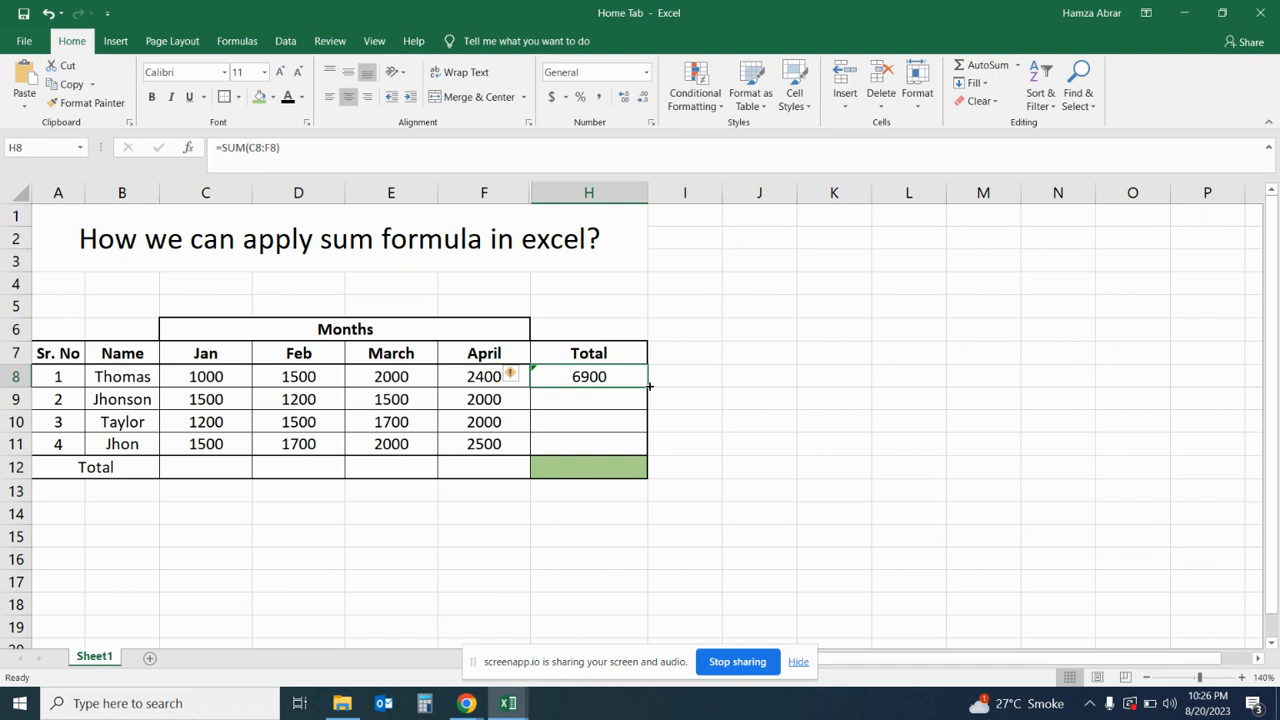
left_click_drag(649, 386, 649, 386)
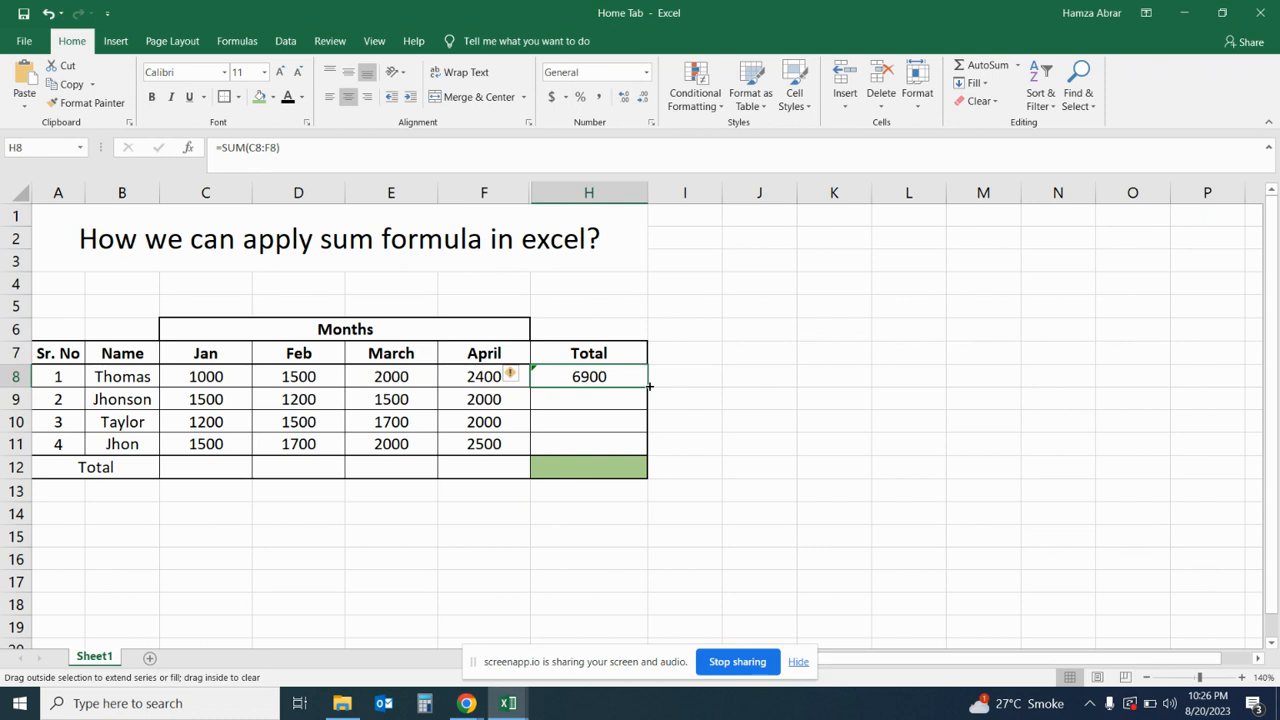
left_click_drag(649, 386, 652, 458)
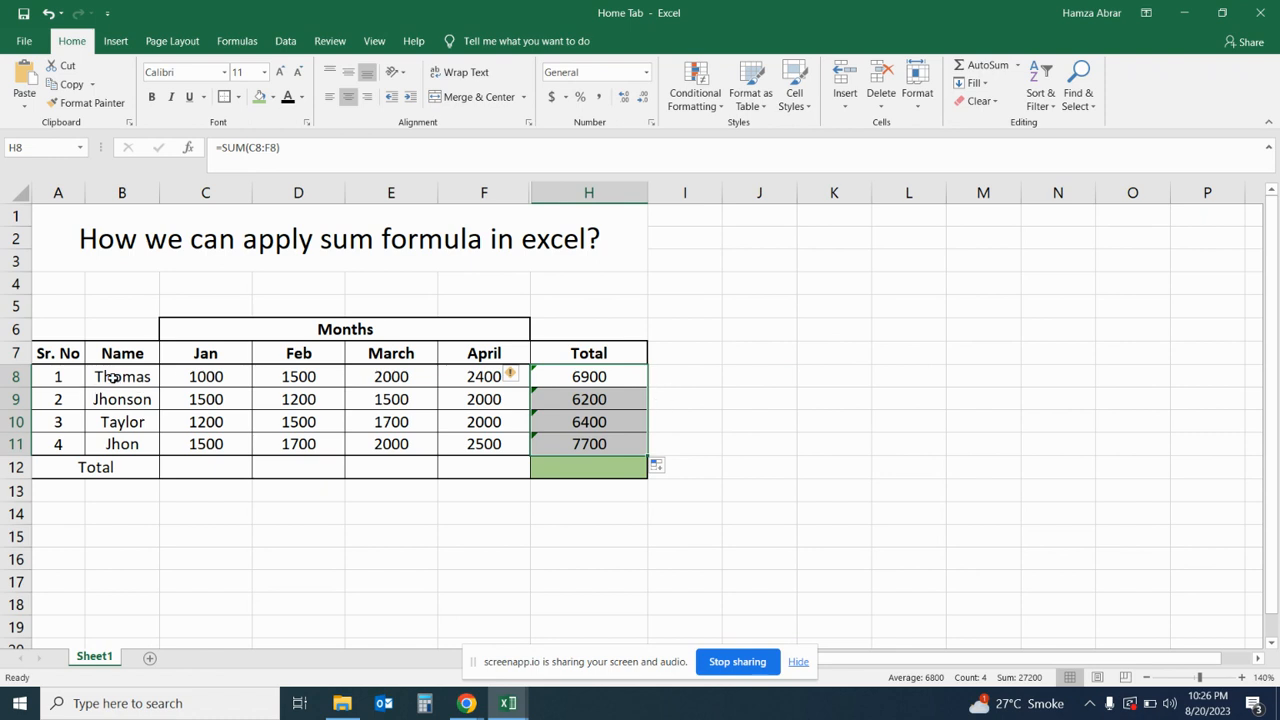
left_click(604, 382)
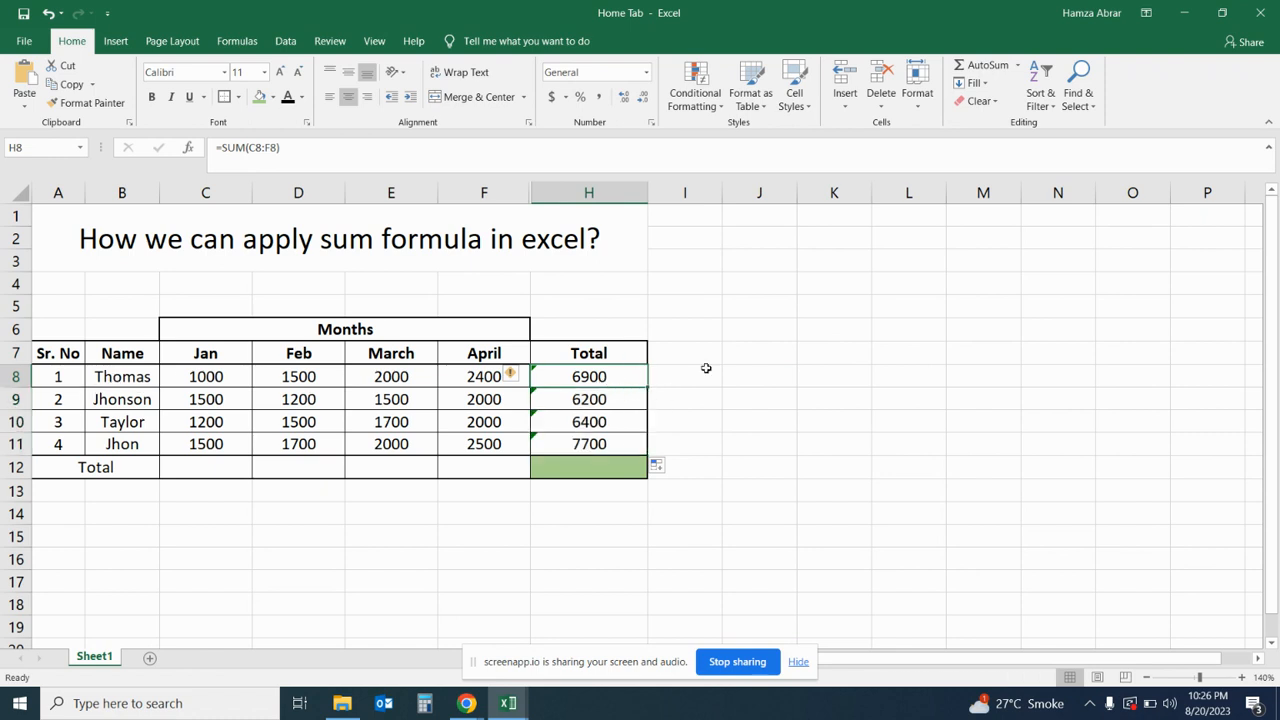
left_click(604, 400)
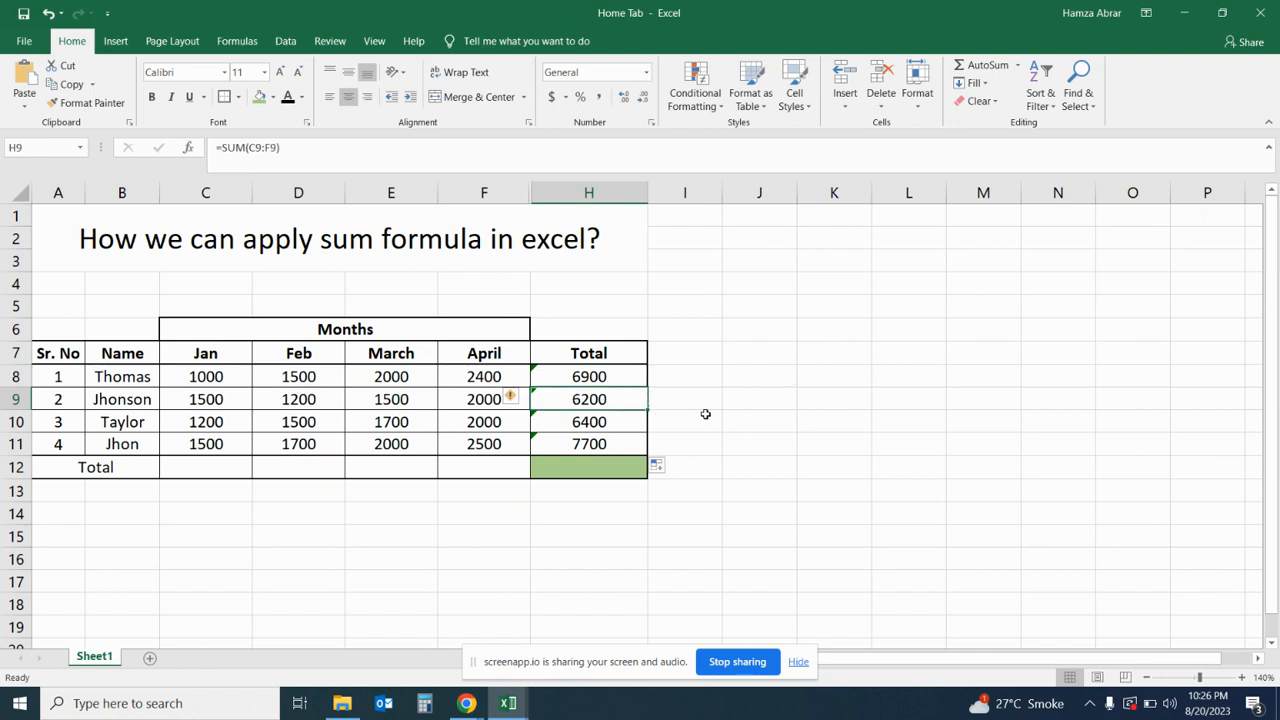
Total the Jan column in C12 with =SUM(C8:C11) and fill the formula across to F12.
left_click(240, 466)
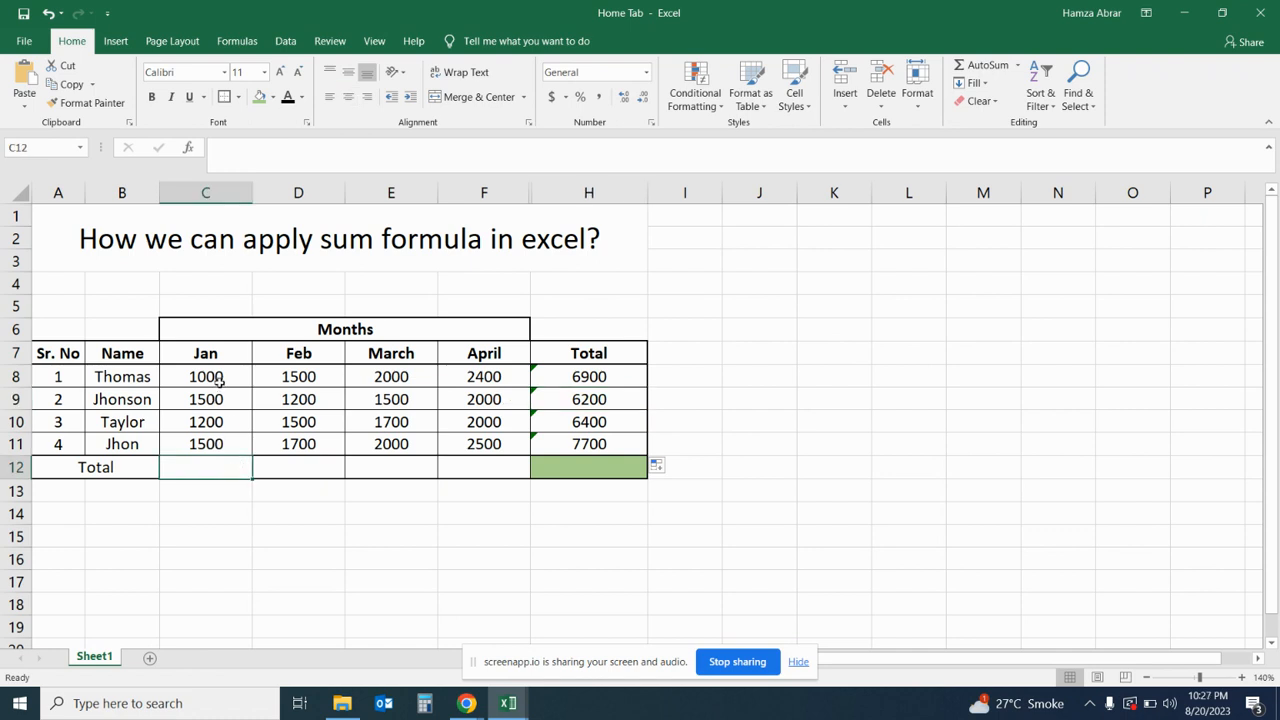
left_click_drag(214, 353, 226, 446)
type("=sum")
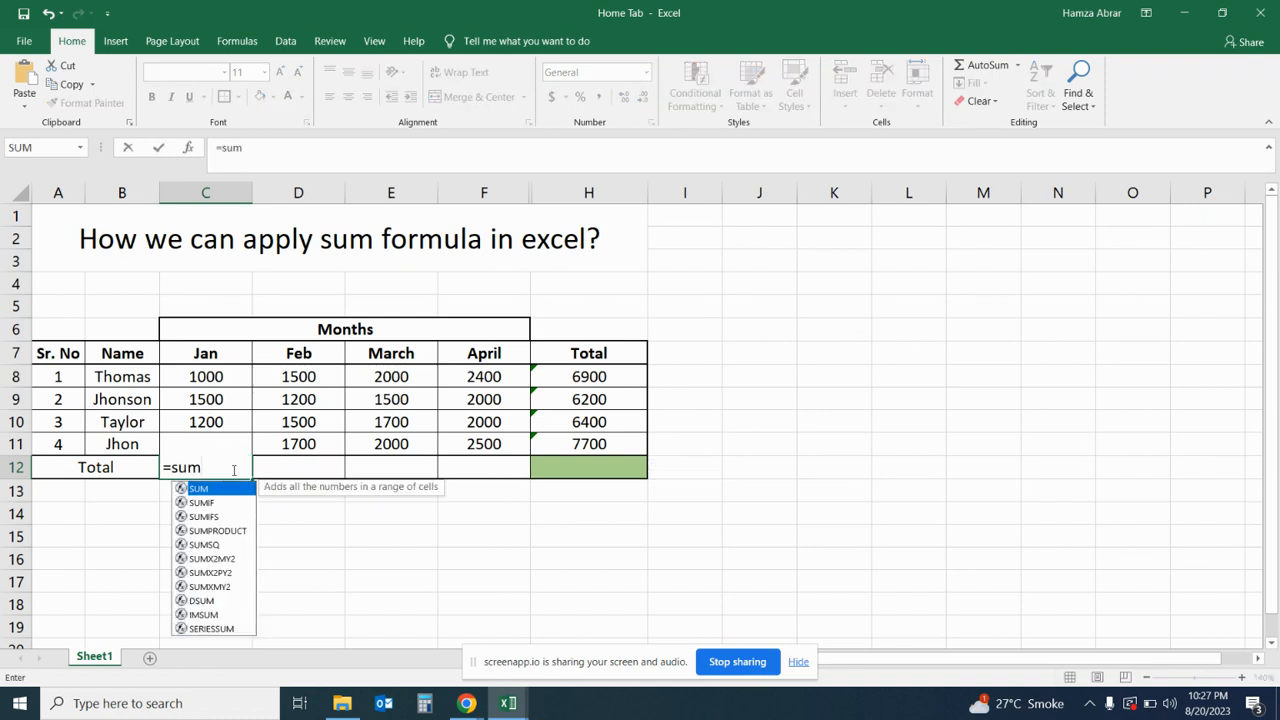
key("Tab")
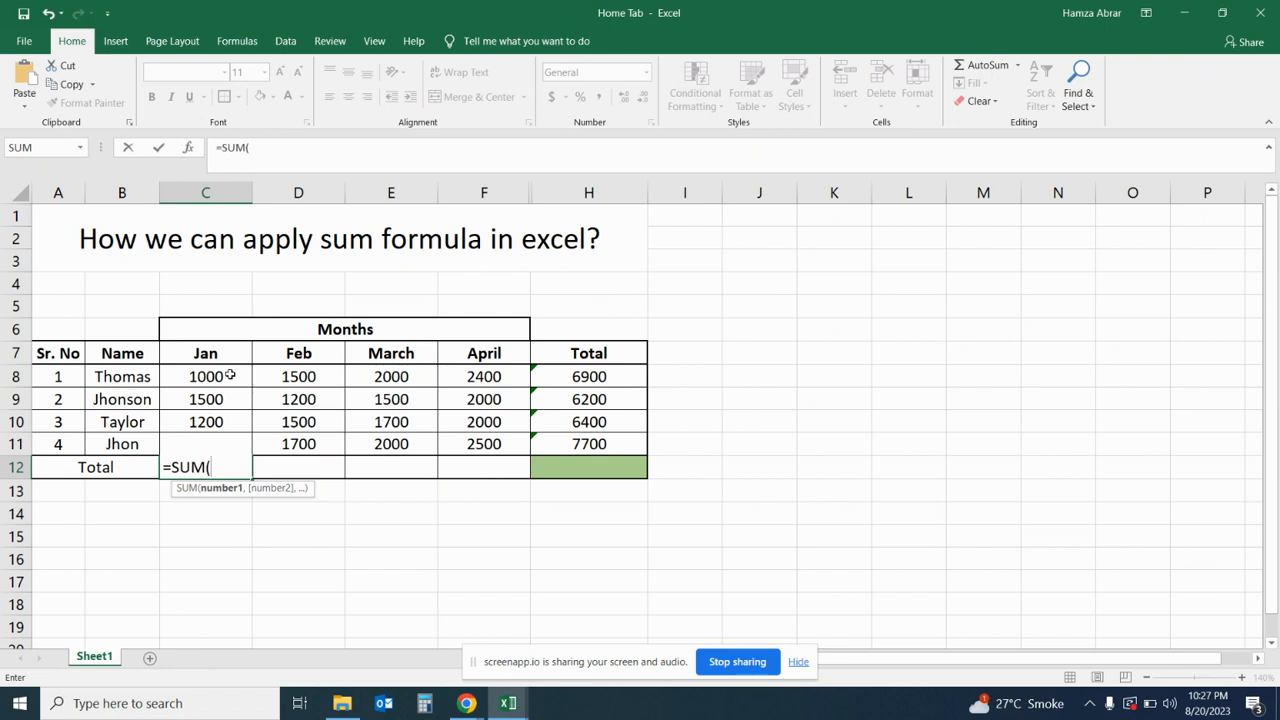
left_click_drag(230, 373, 230, 443)
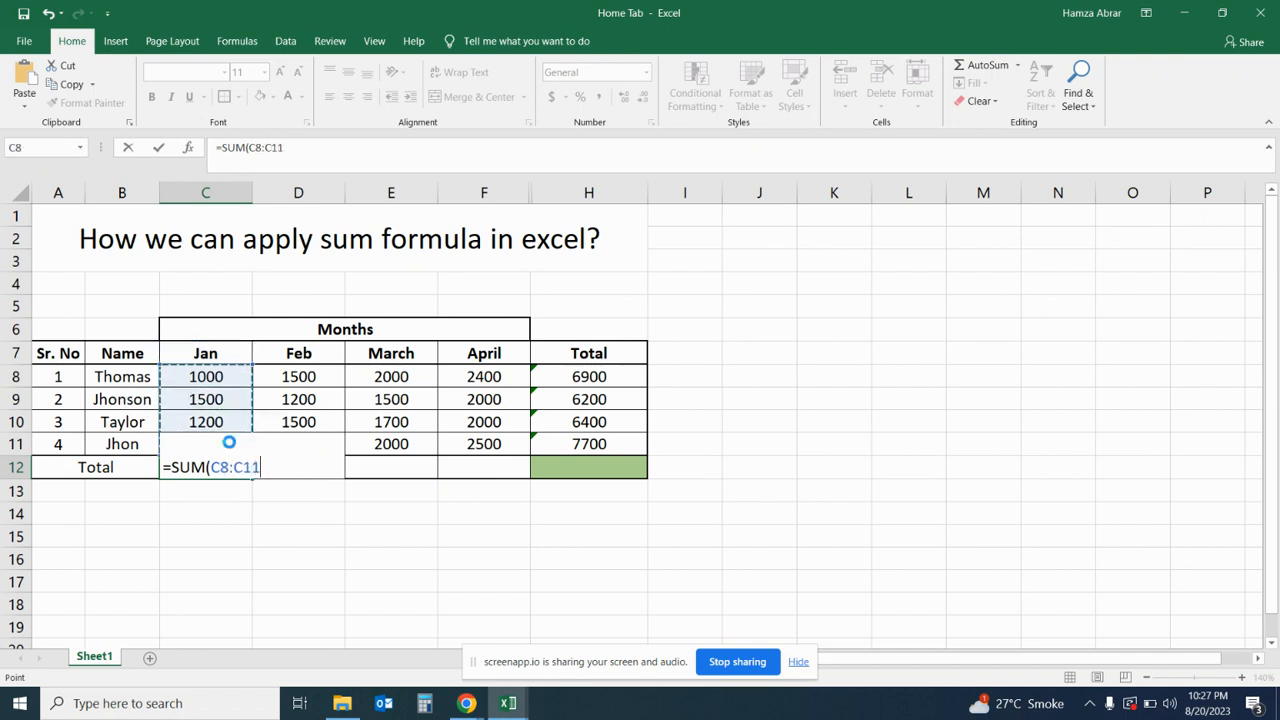
key("Return")
left_click(244, 471)
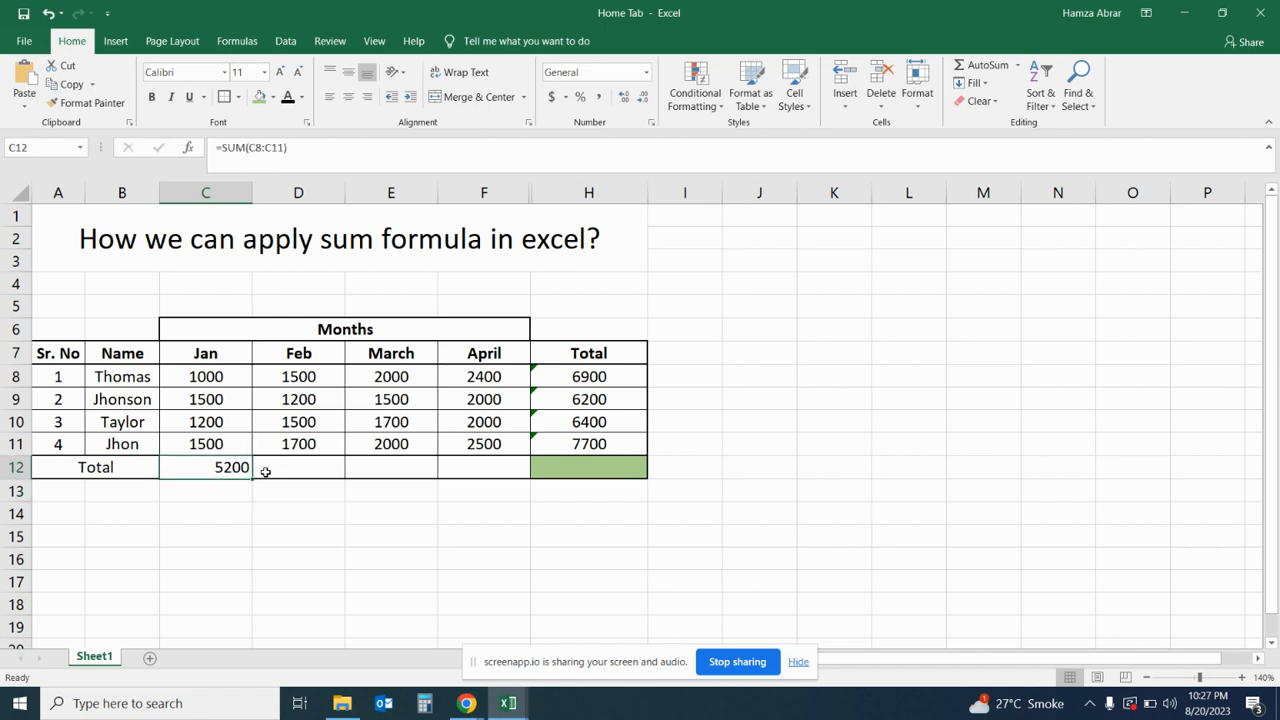
left_click_drag(253, 479, 510, 488)
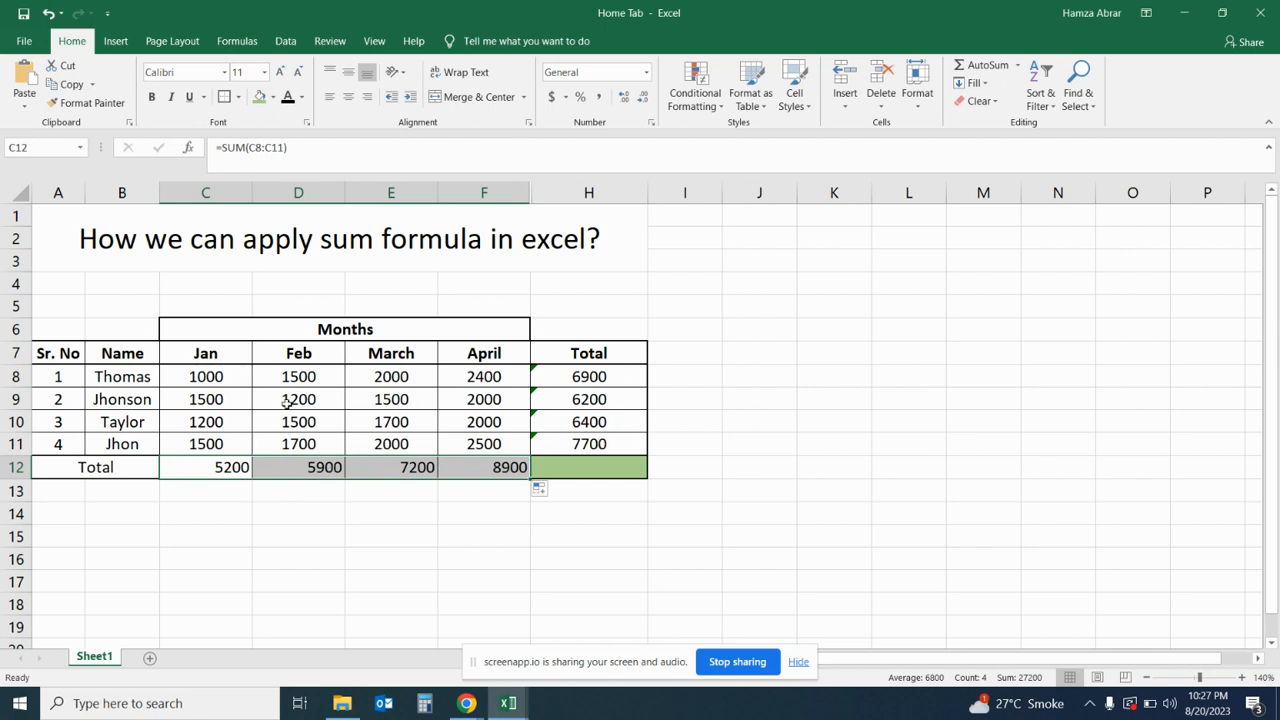
Check the first person's total formula in H8 and re-enter it as =SUM(C8:F8).
left_click(622, 376)
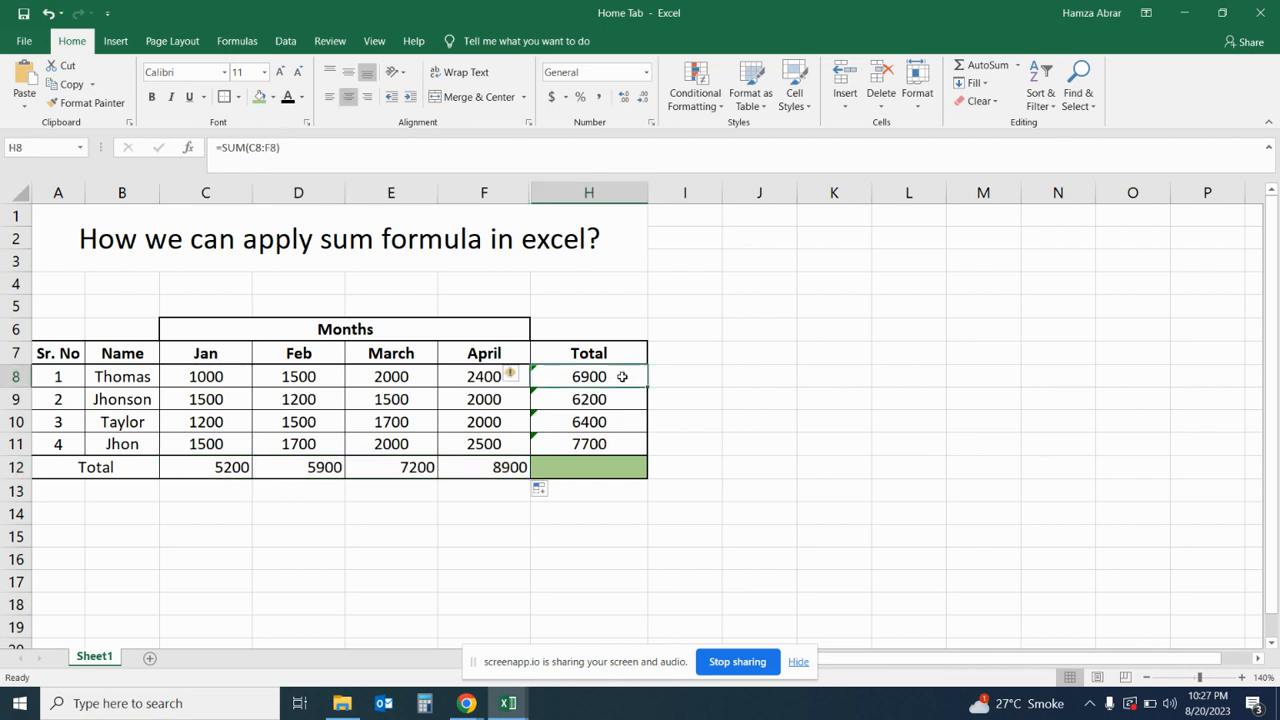
left_click(262, 148)
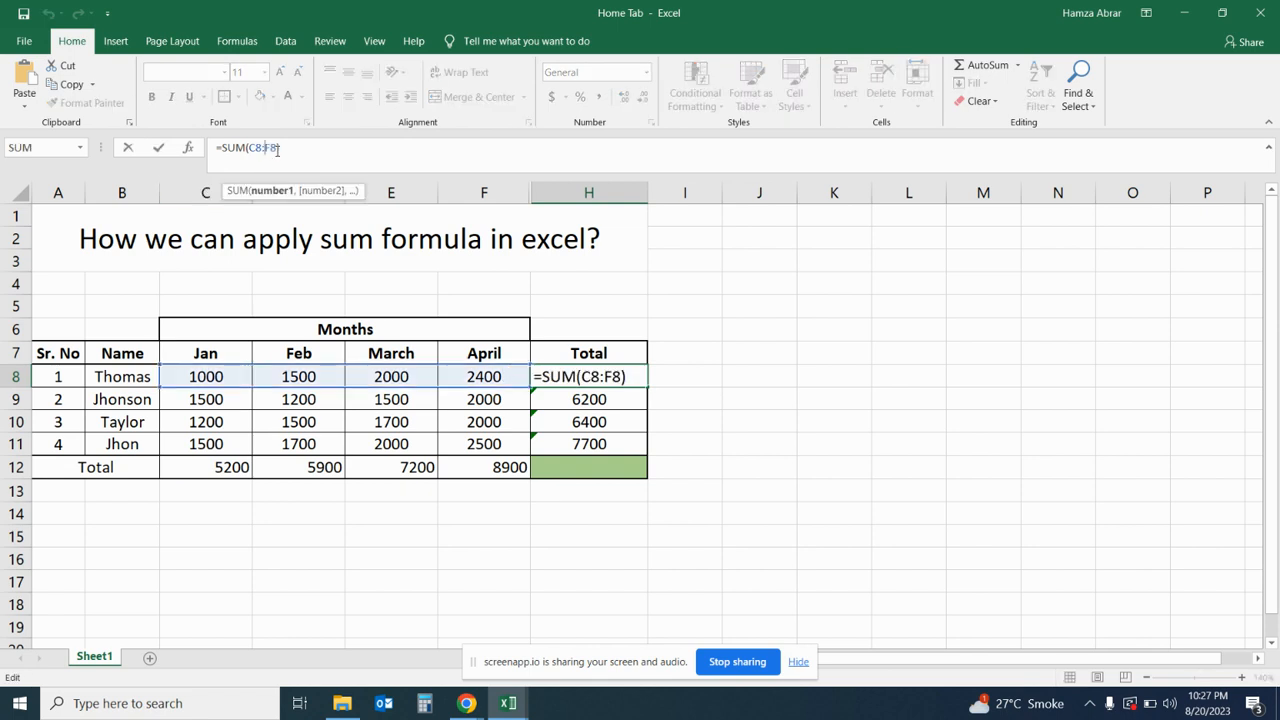
left_click(611, 370)
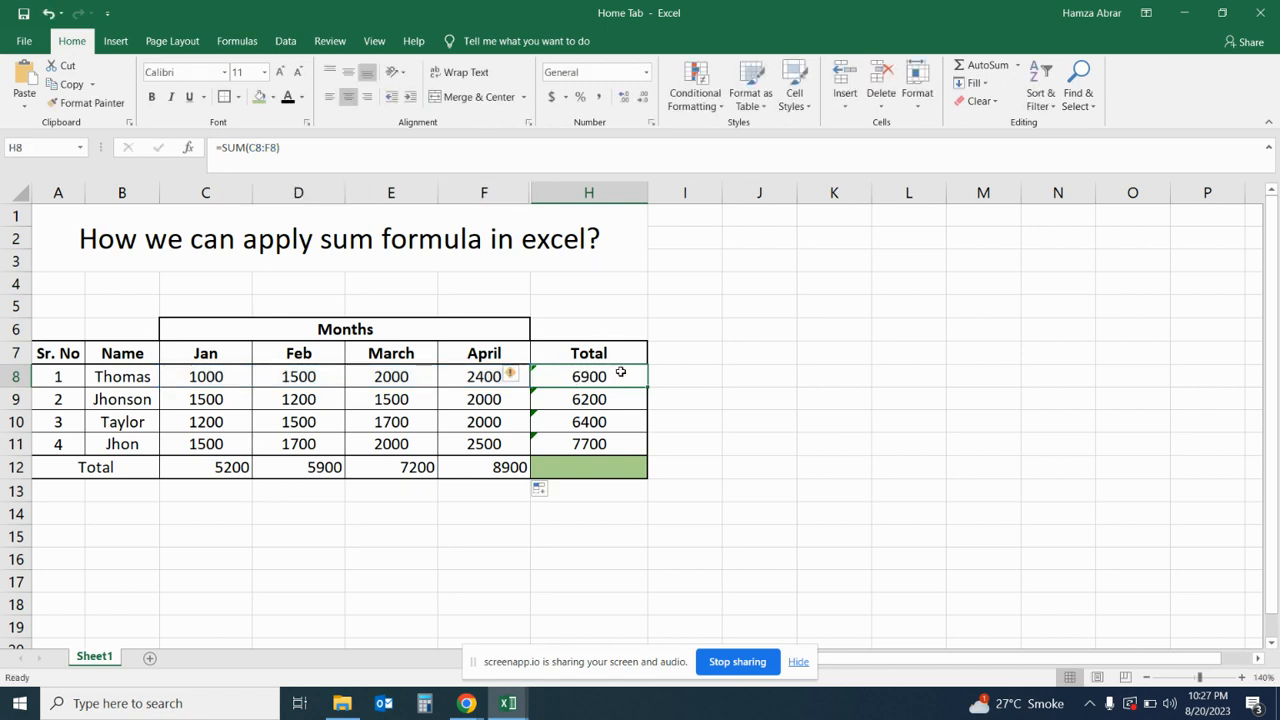
type("=sum")
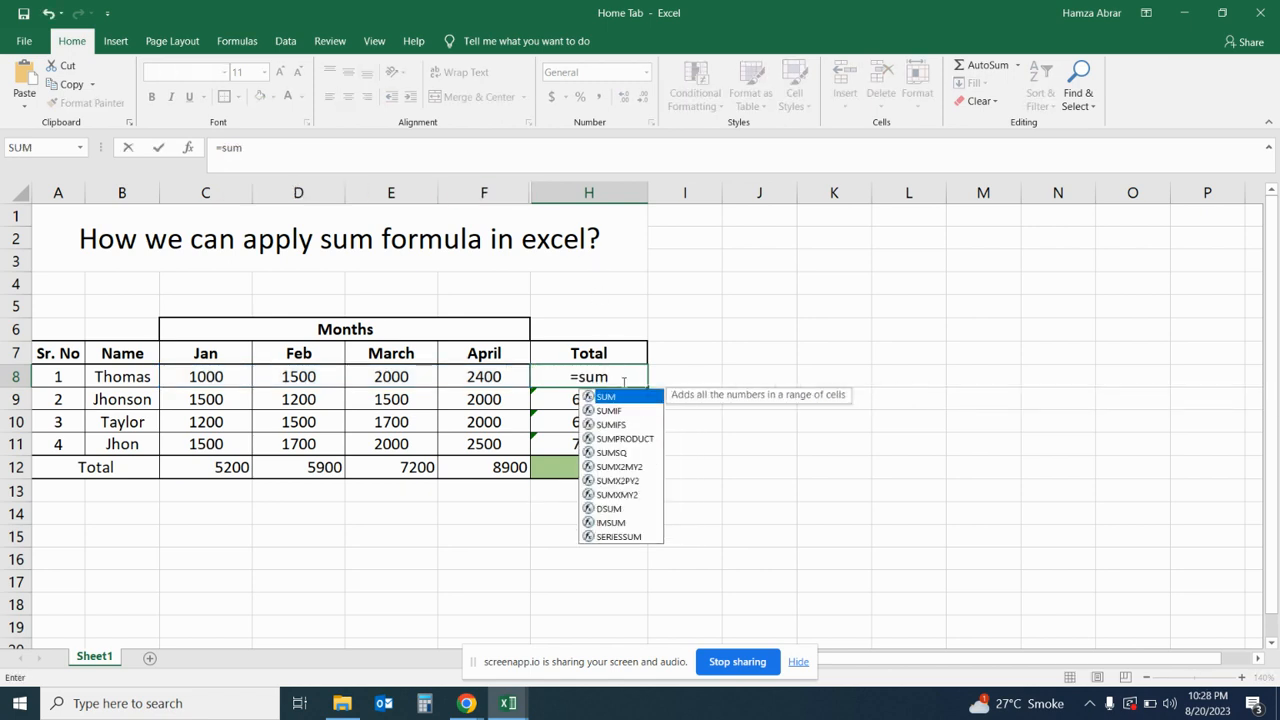
double_click(620, 398)
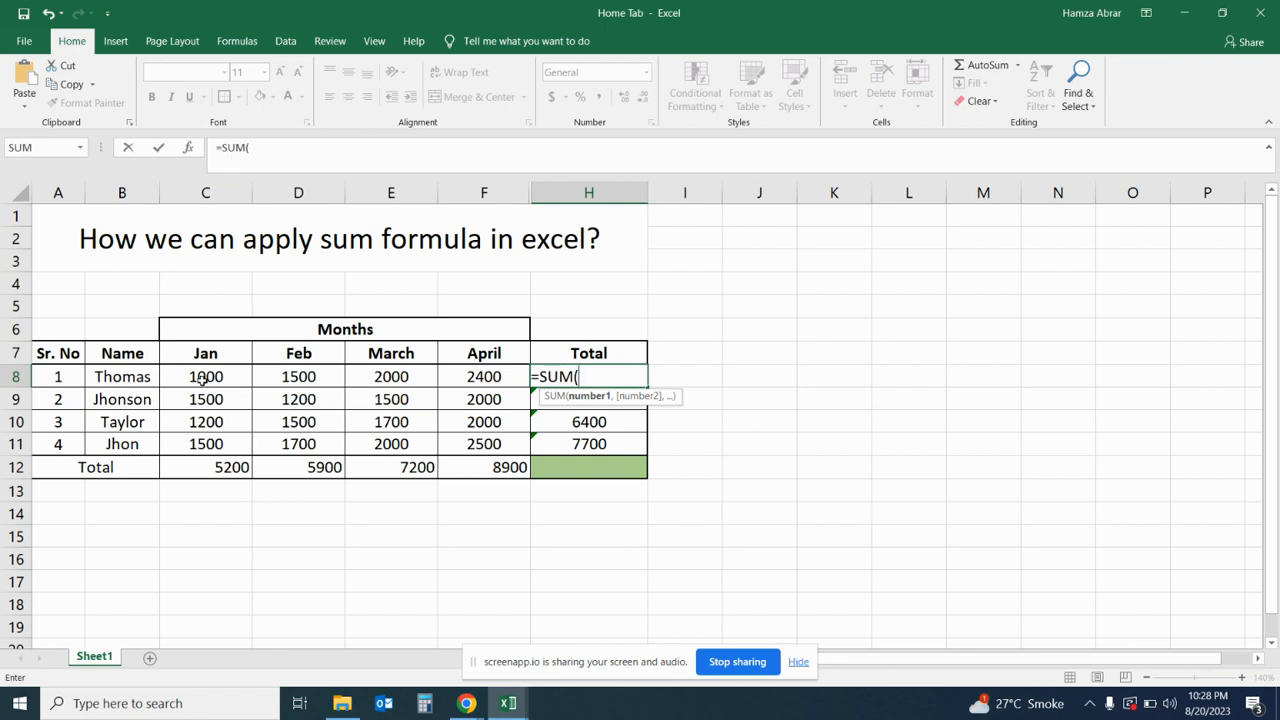
left_click_drag(205, 377, 491, 378)
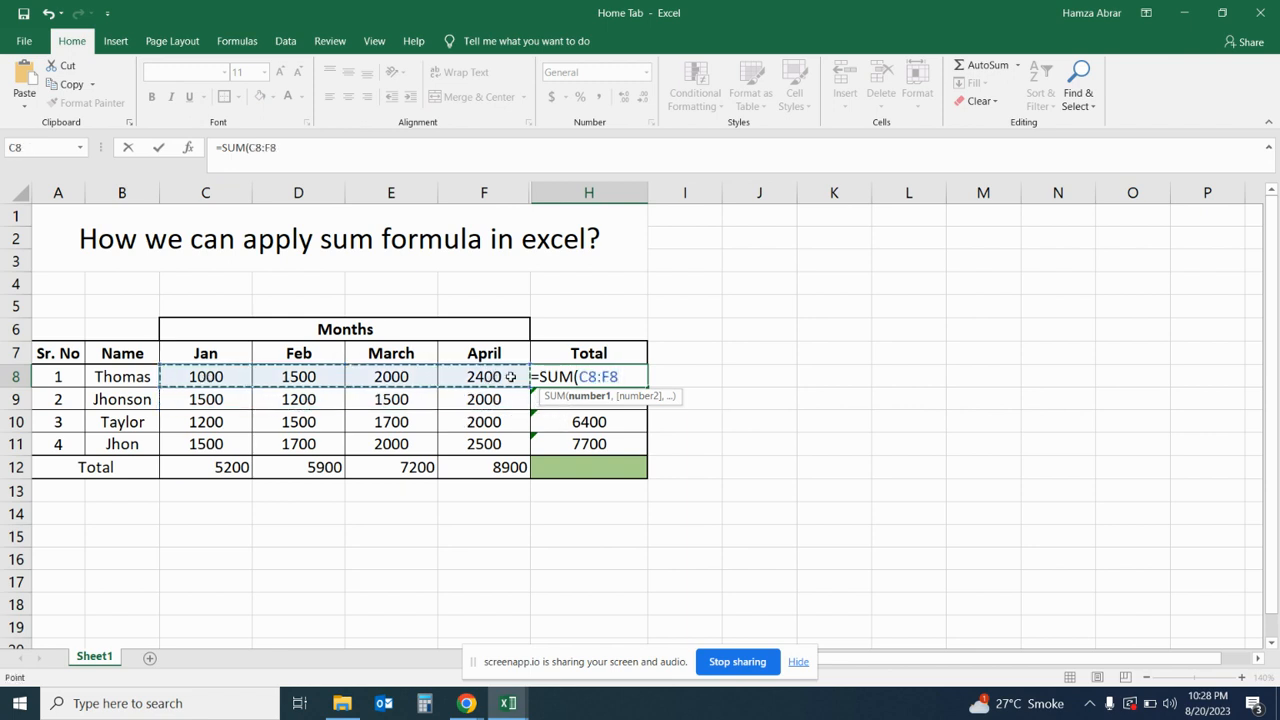
type(")")
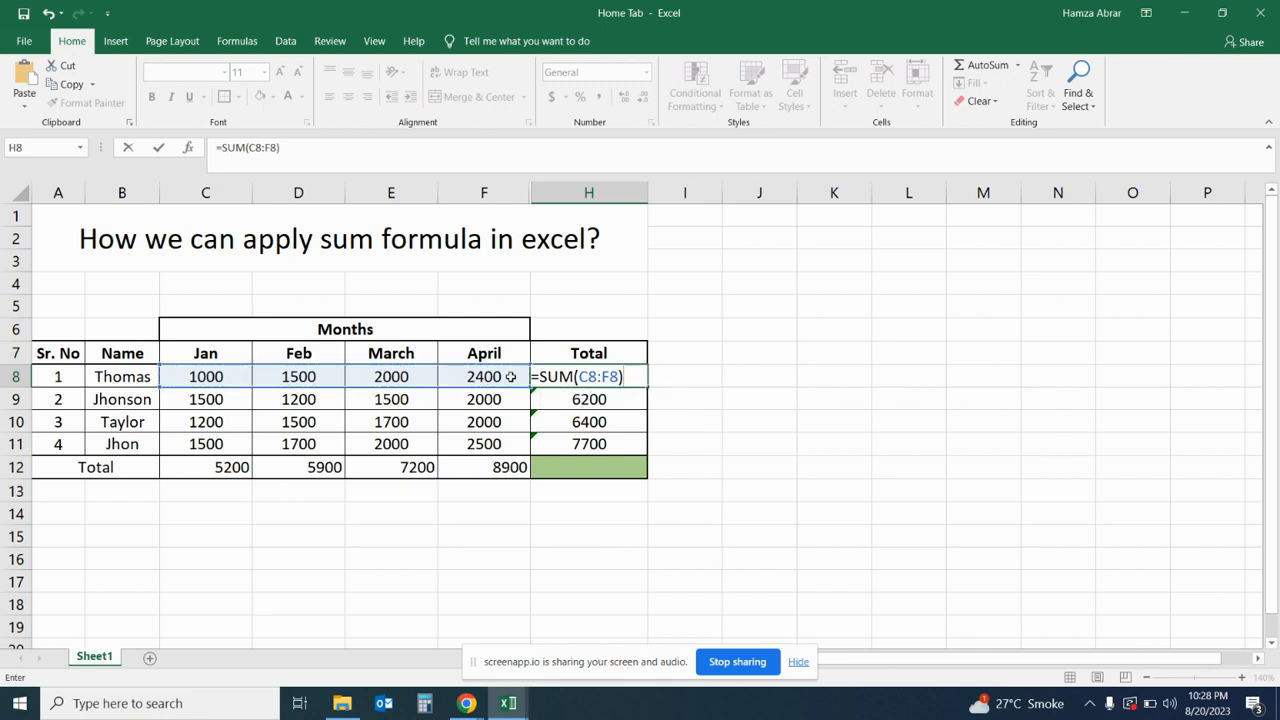
key("Return")
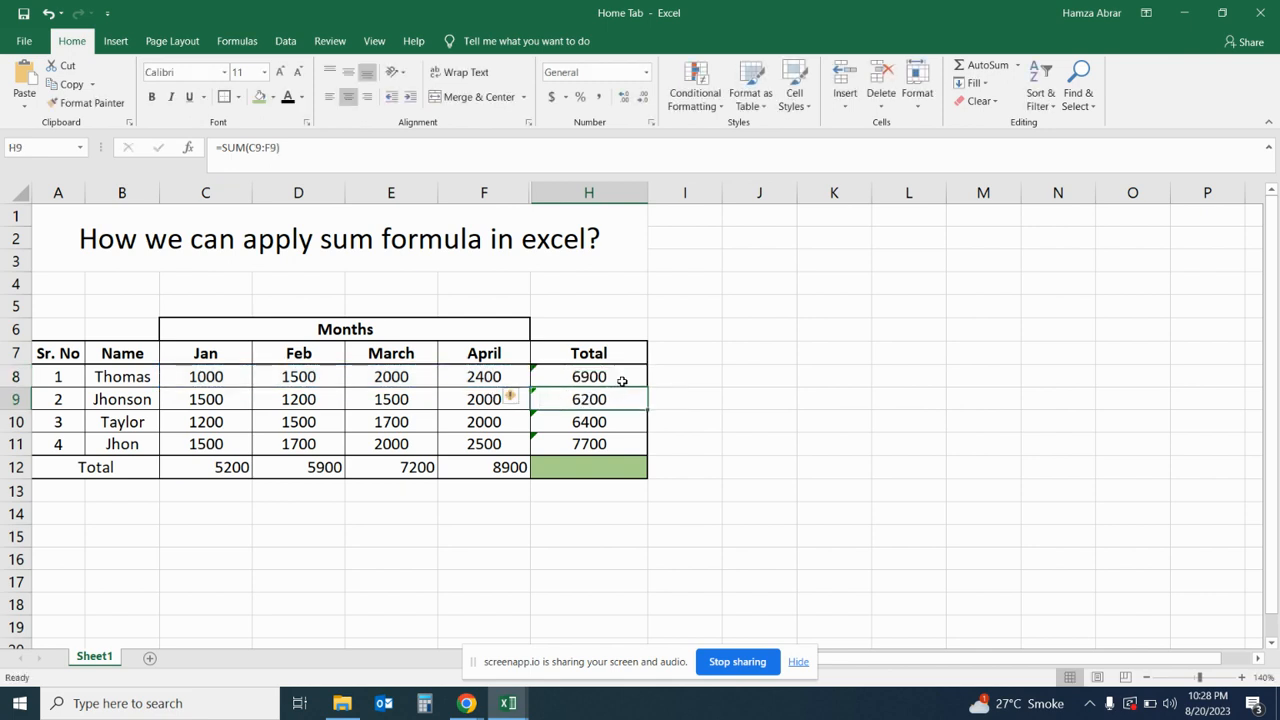
left_click(622, 381)
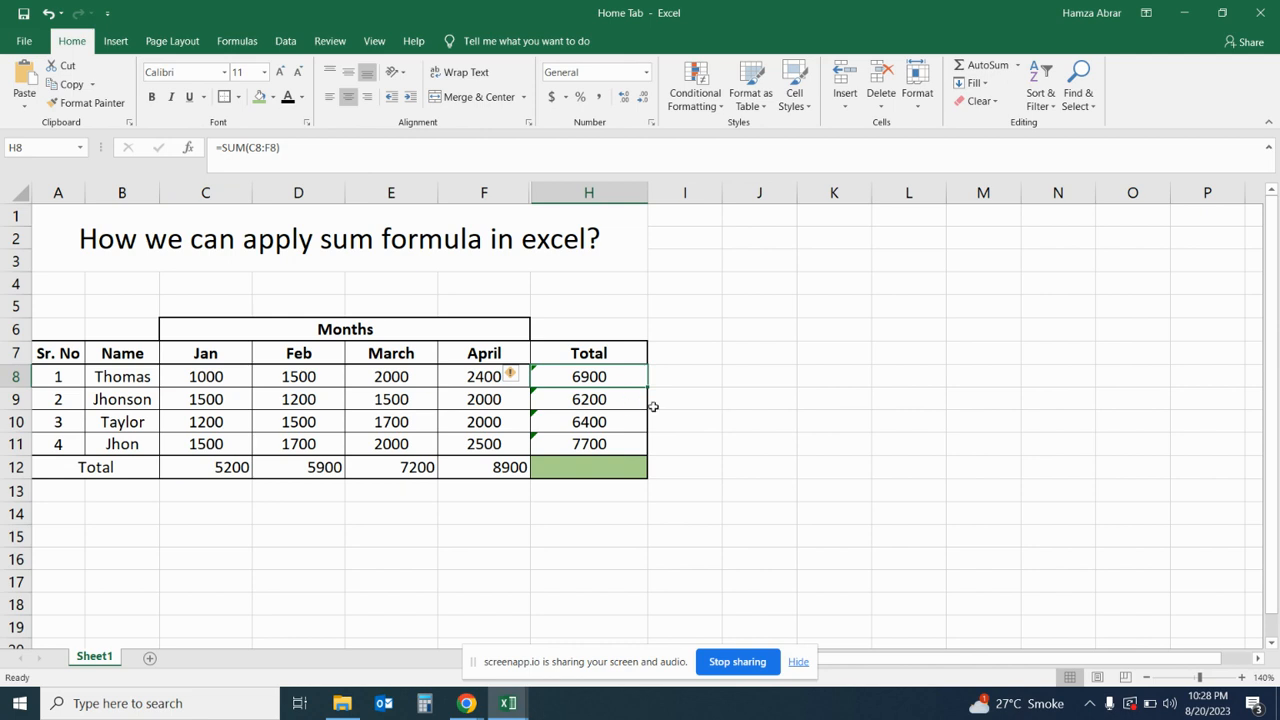
Calculate the grand total in the green cell H12 by summing the monthly totals with =SUM(C12:F12).
left_click(614, 468)
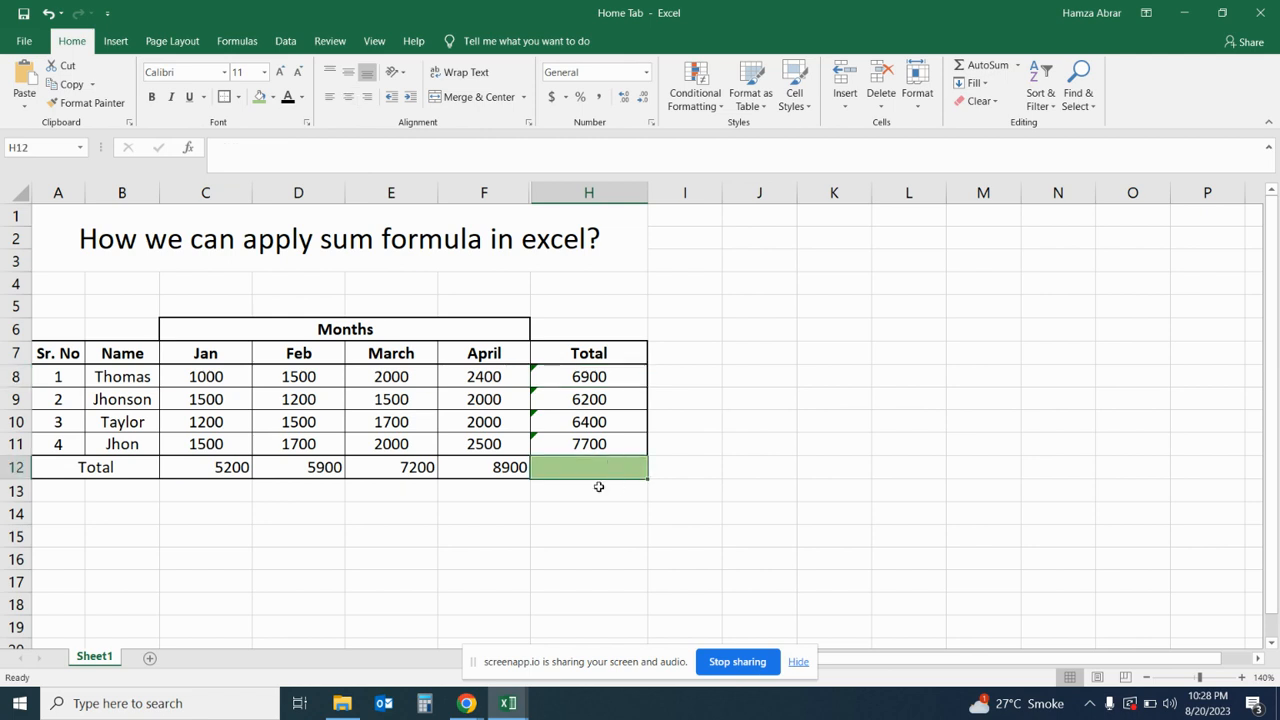
type("=sum")
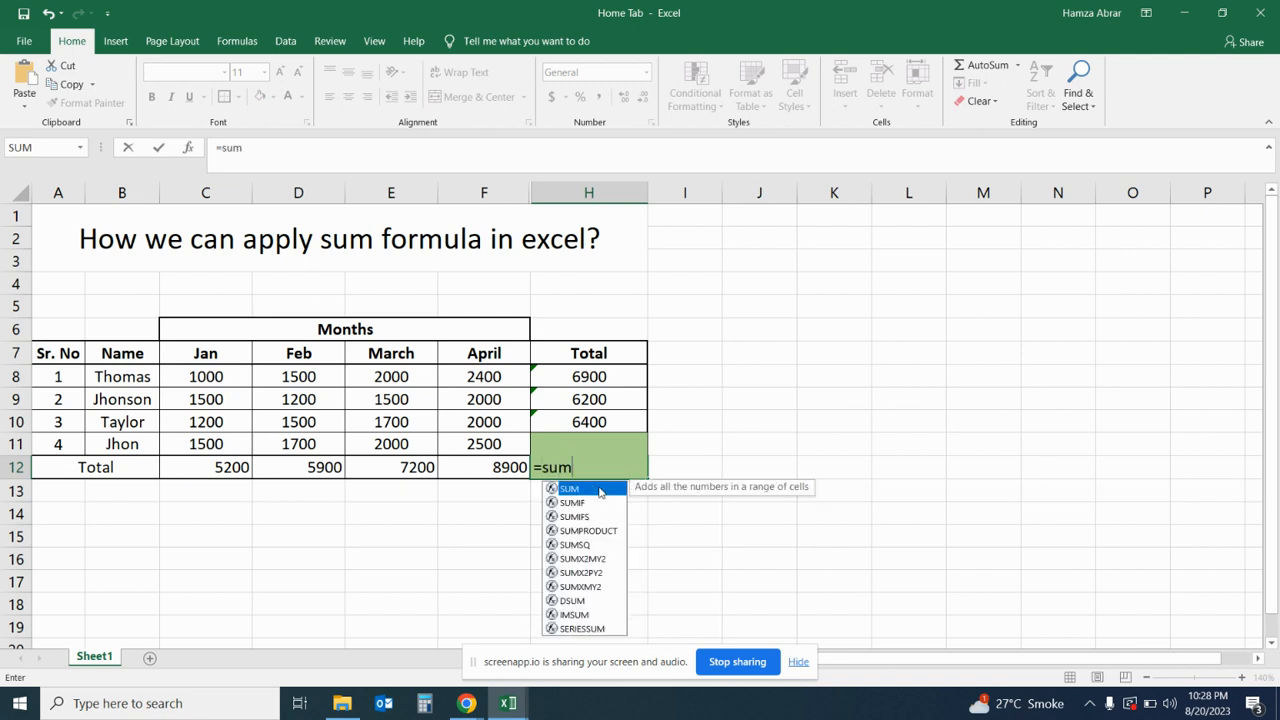
double_click(569, 488)
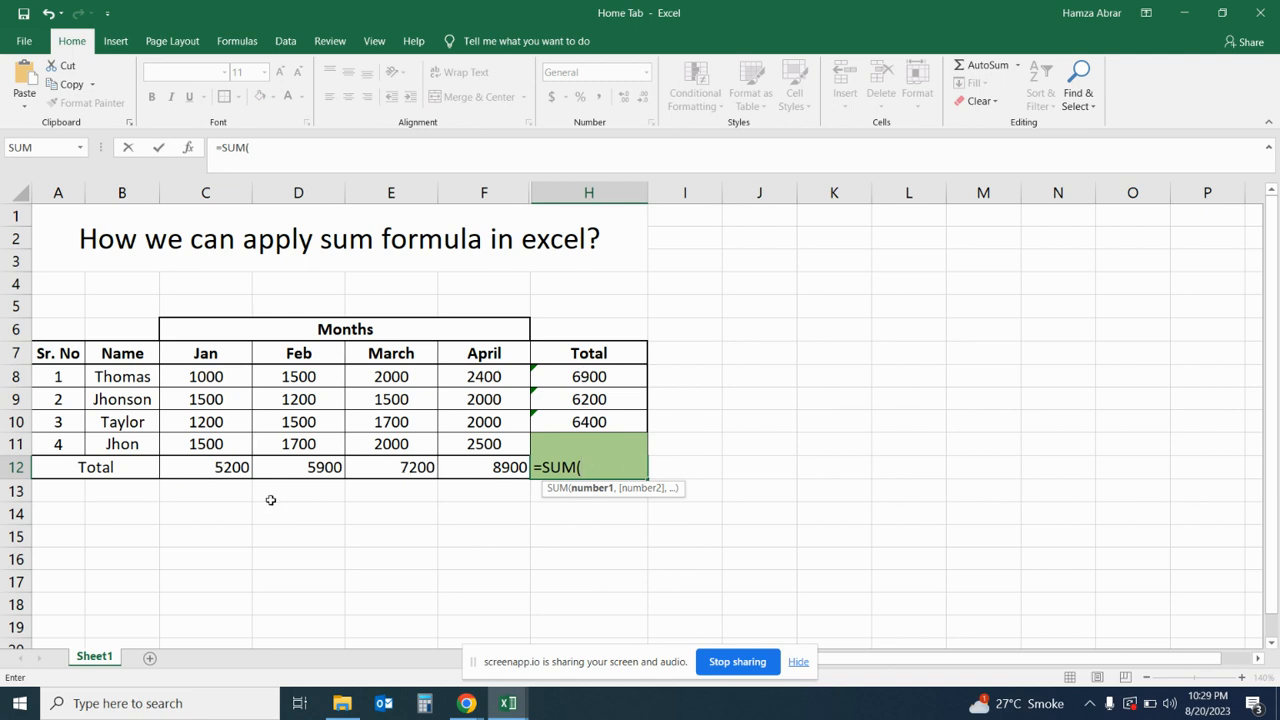
left_click_drag(212, 470, 460, 473)
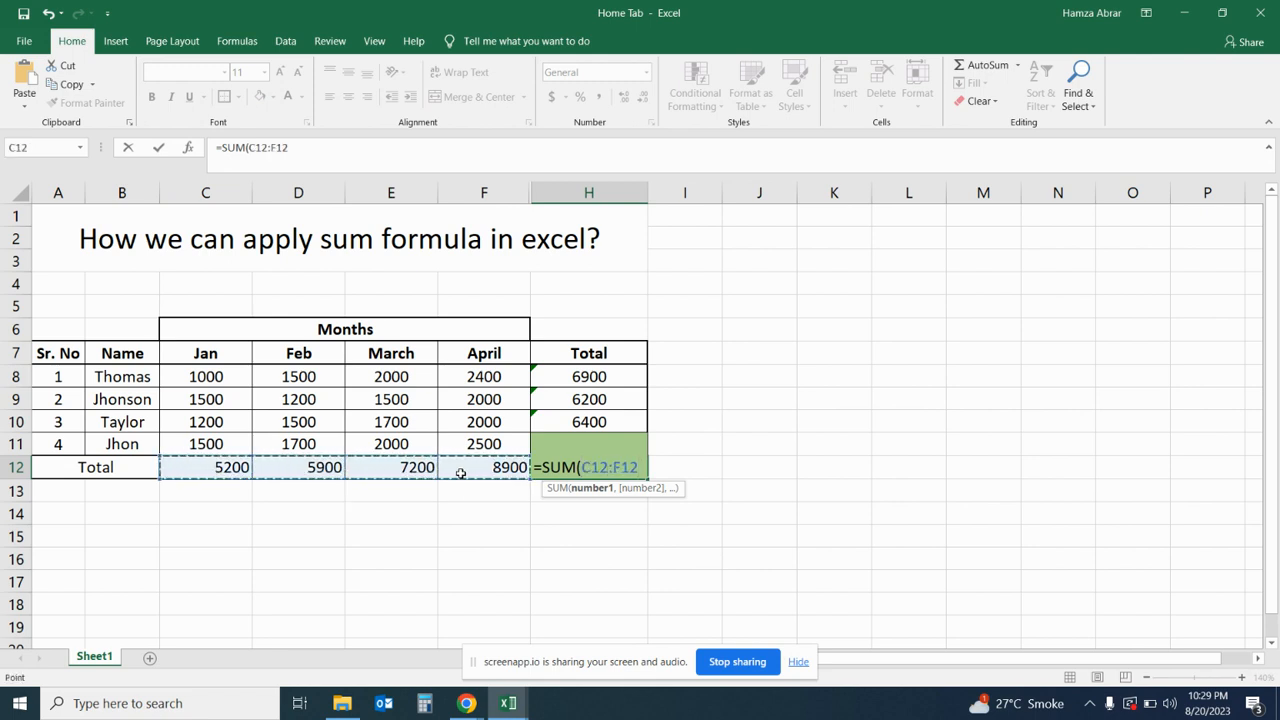
key("Return")
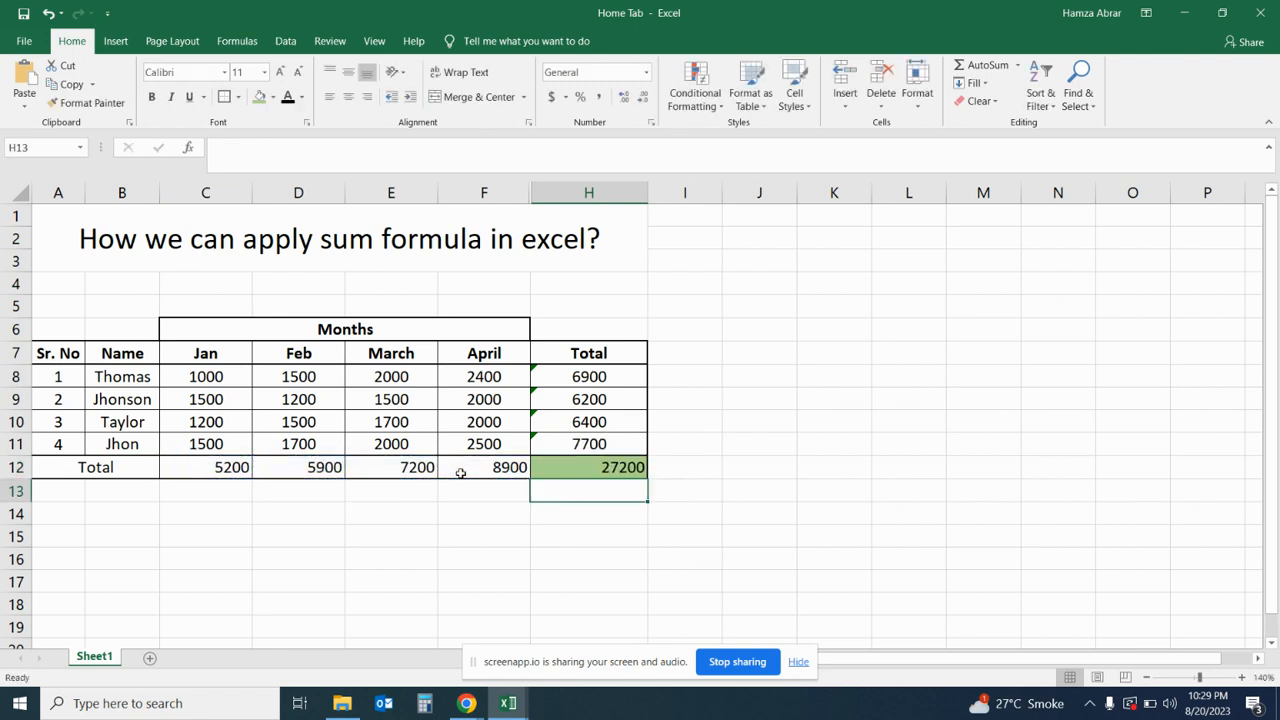
left_click(627, 468)
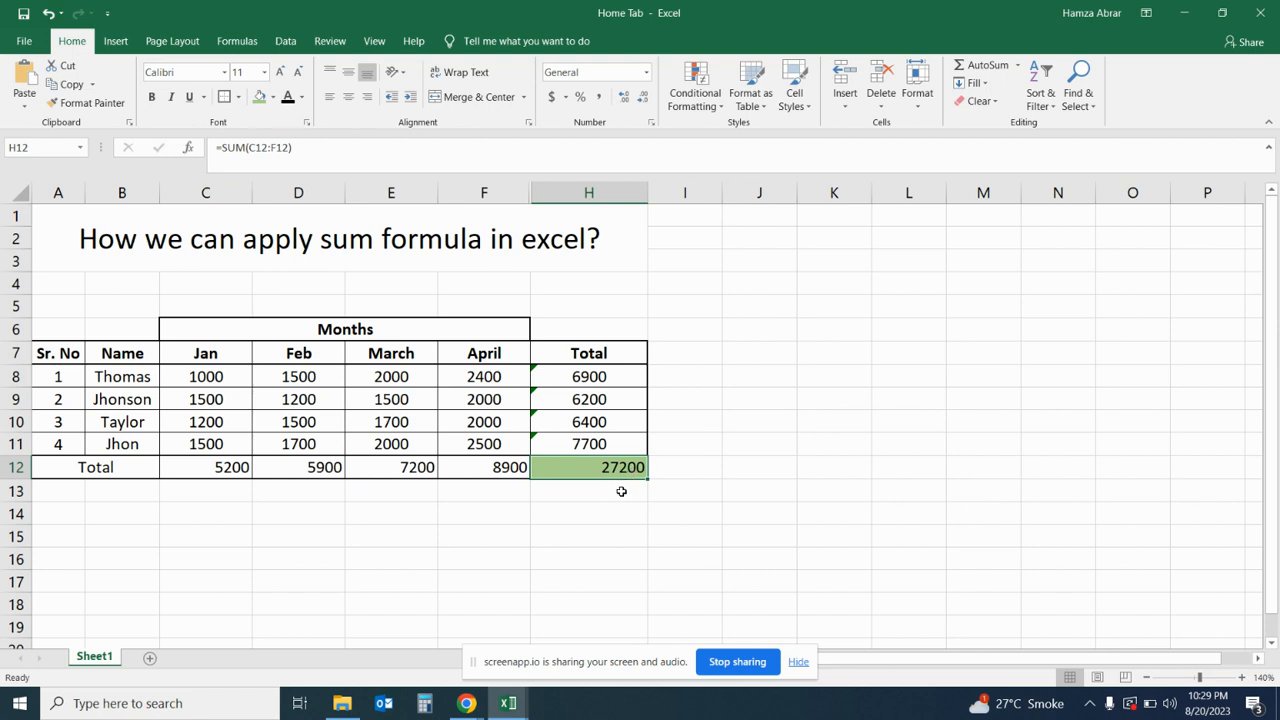
Cross-check the grand total by summing the per-person totals in H13 with =SUM(H8:H11).
left_click(621, 490)
type("=sum")
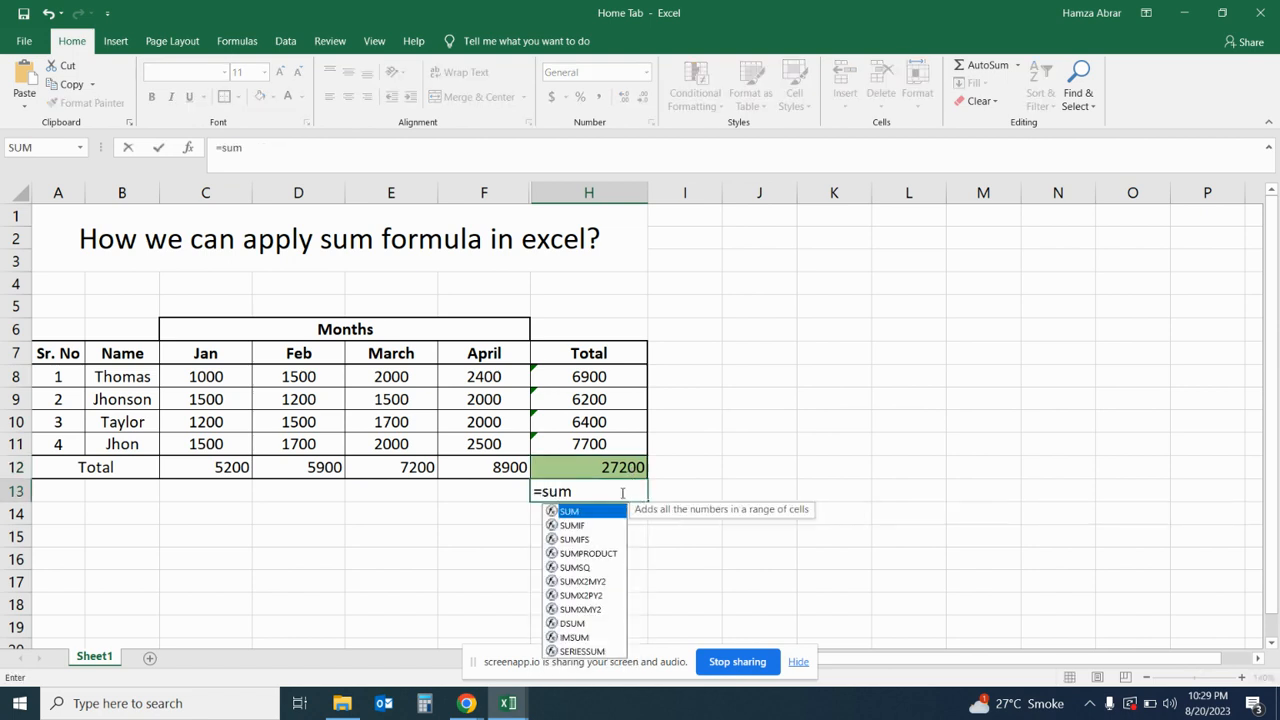
double_click(597, 512)
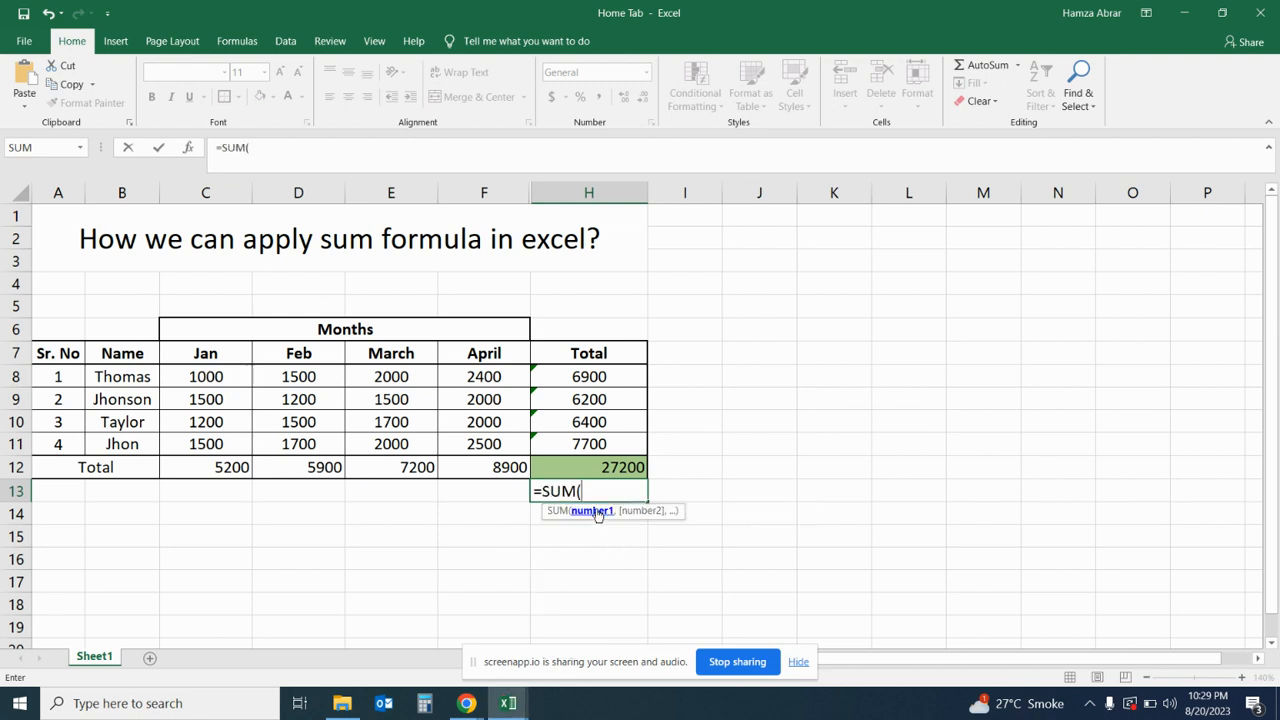
left_click_drag(610, 380, 610, 447)
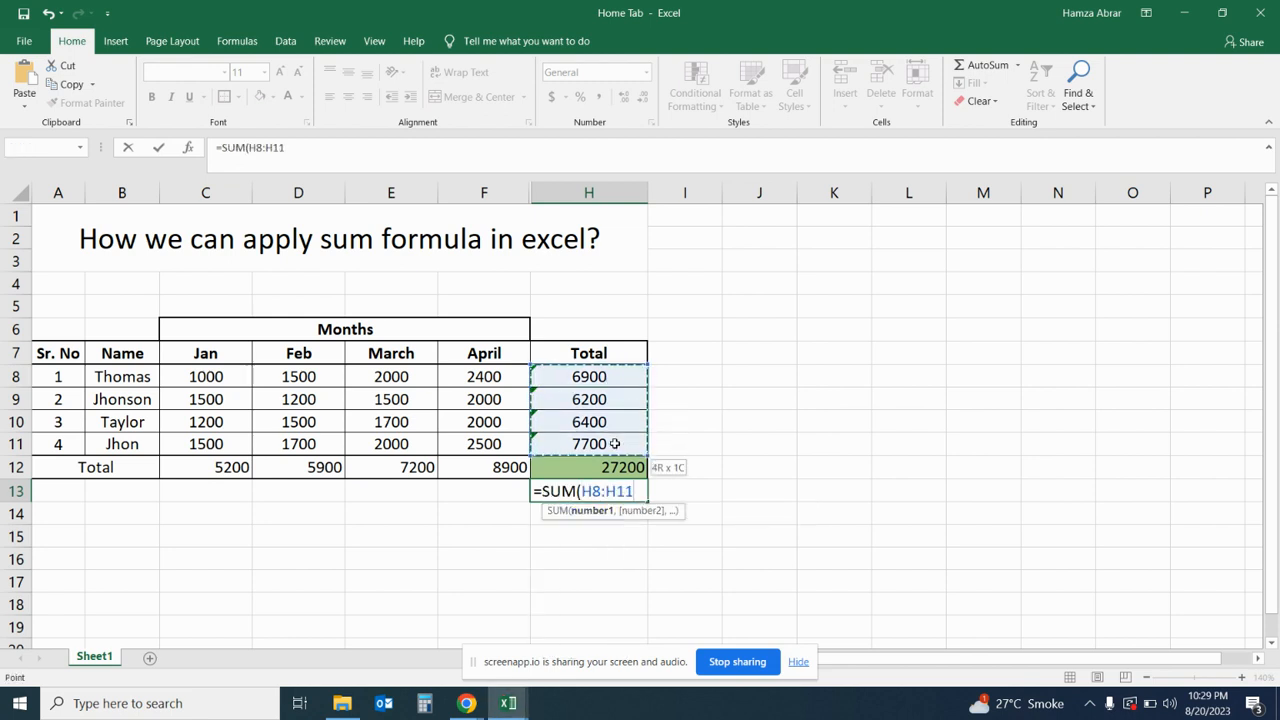
key("Return")
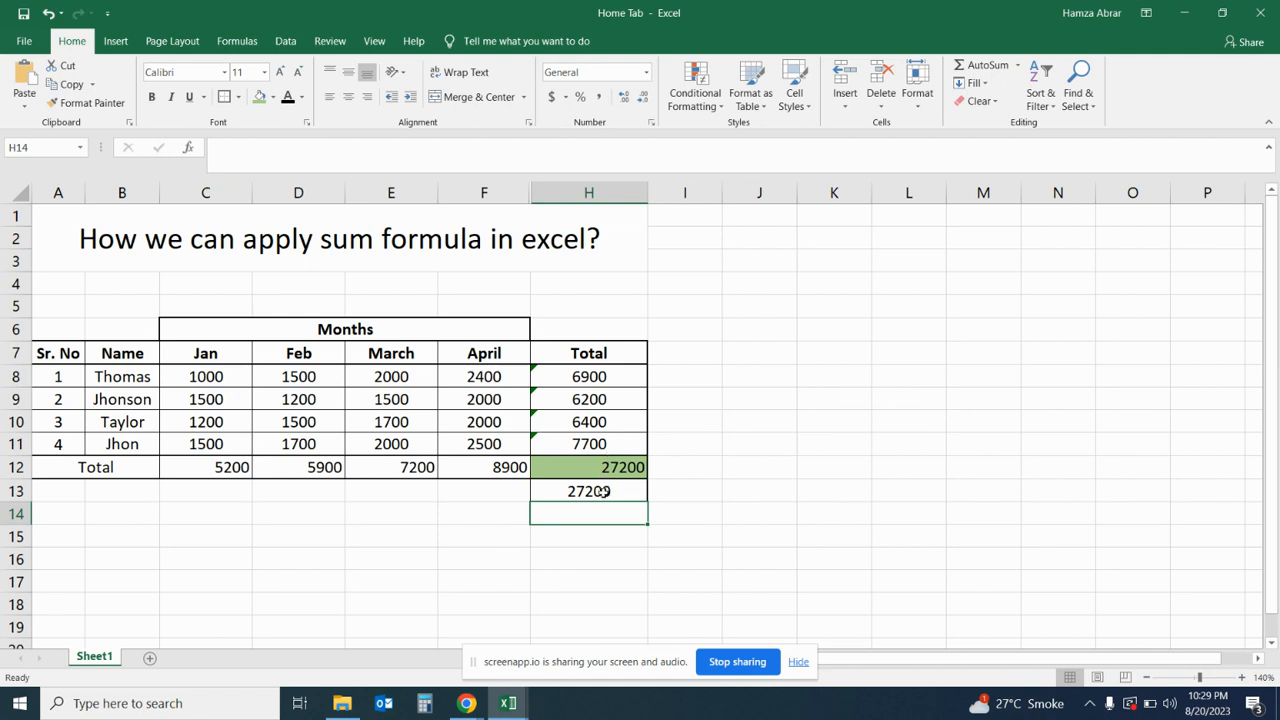
left_click(612, 486)
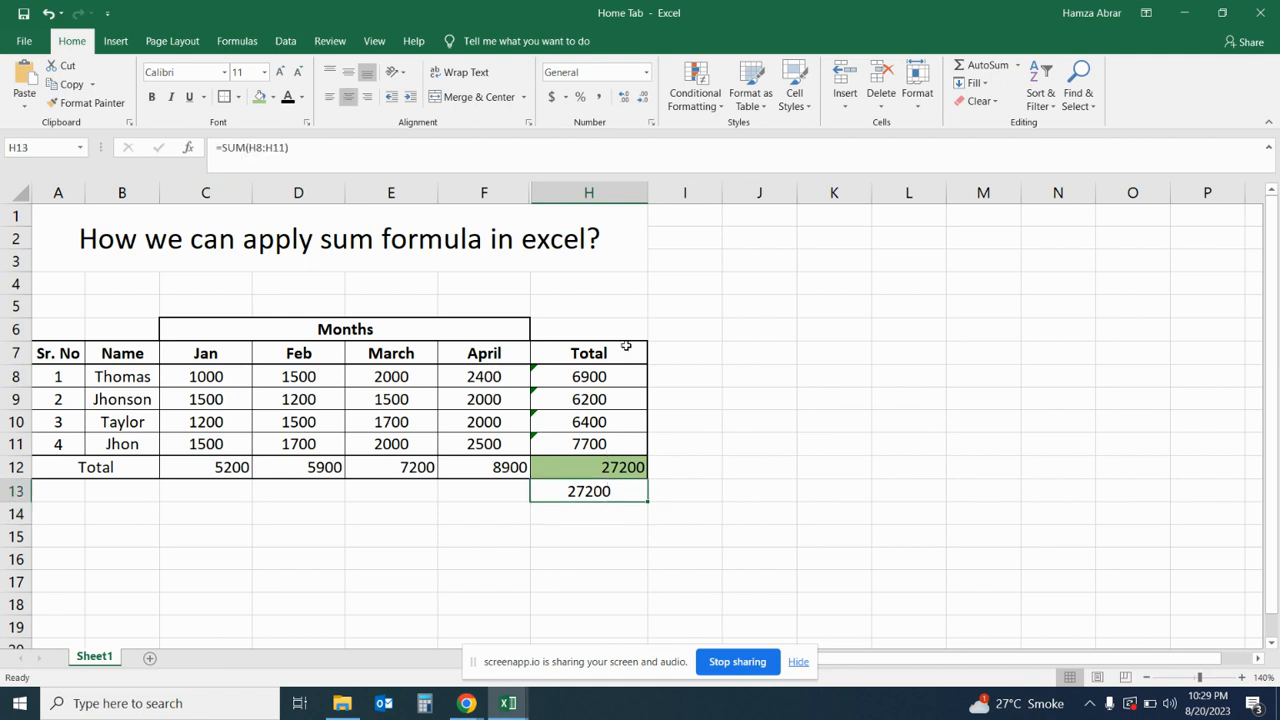
left_click_drag(617, 372, 612, 440)
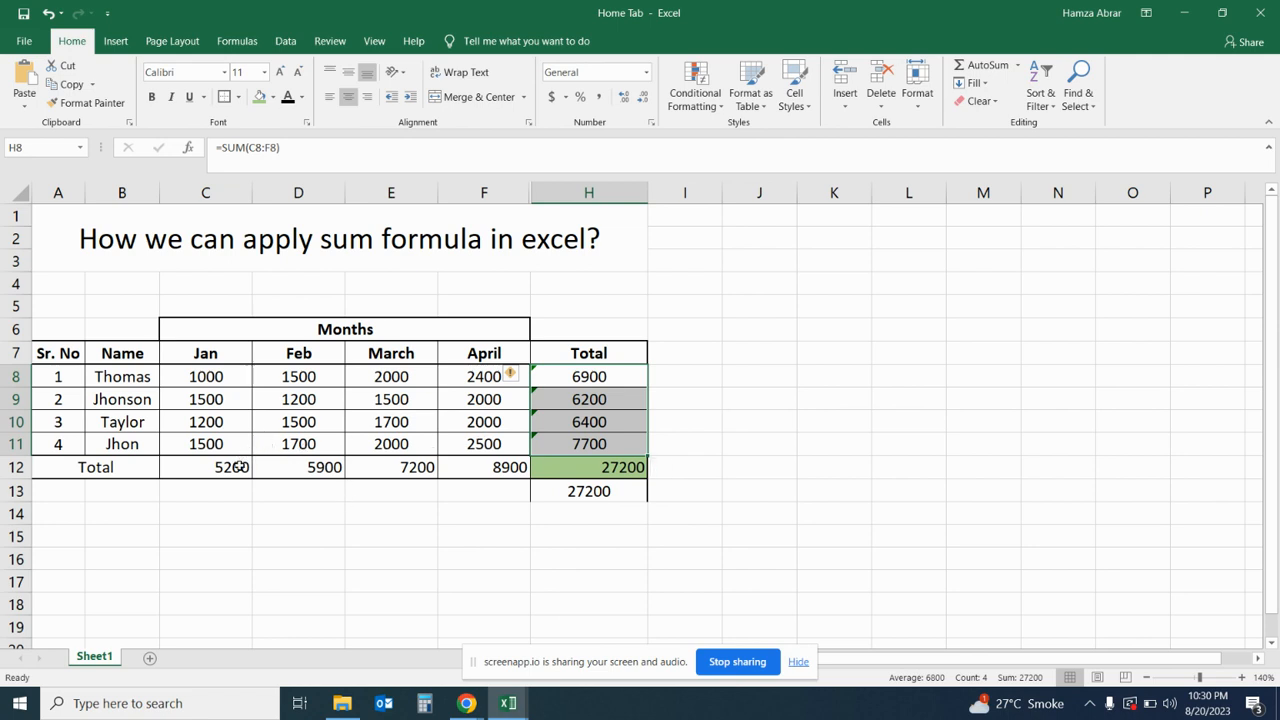
Clear the monthly totals in C12:F12 and total the Jan column in C12 with AutoSum over C8:C11.
left_click_drag(240, 467, 484, 466)
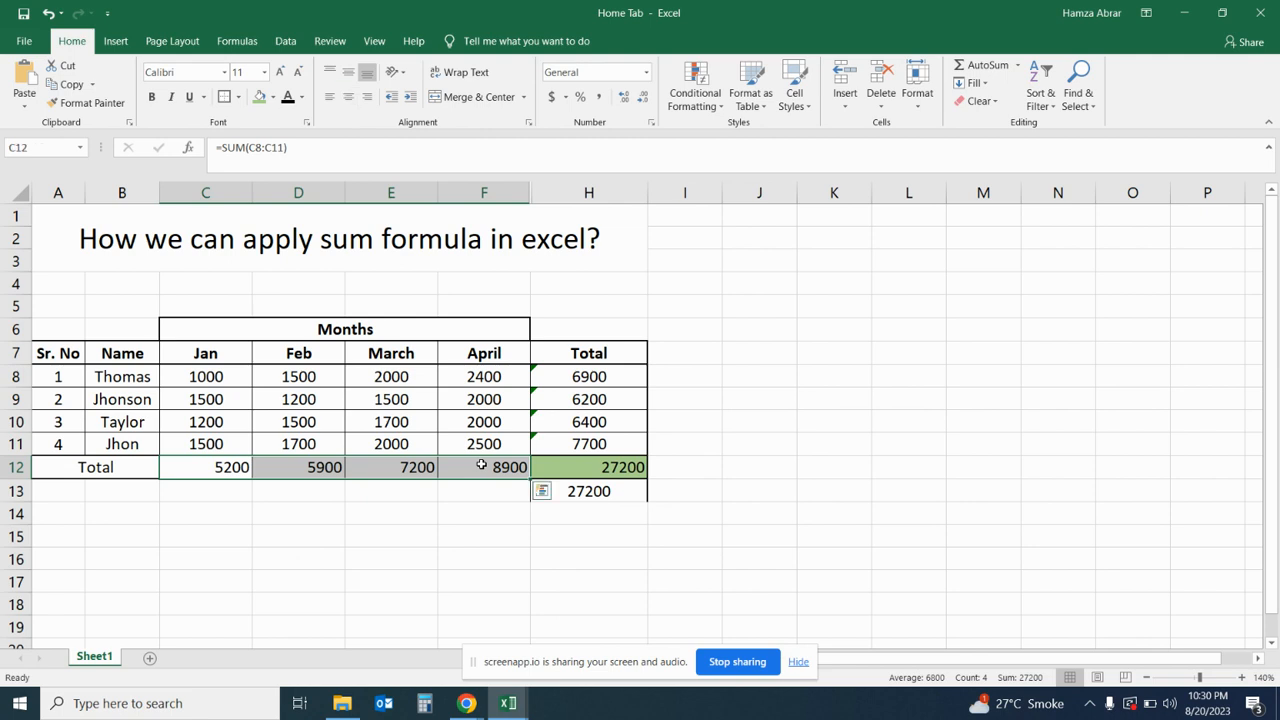
key("Delete")
left_click(206, 471)
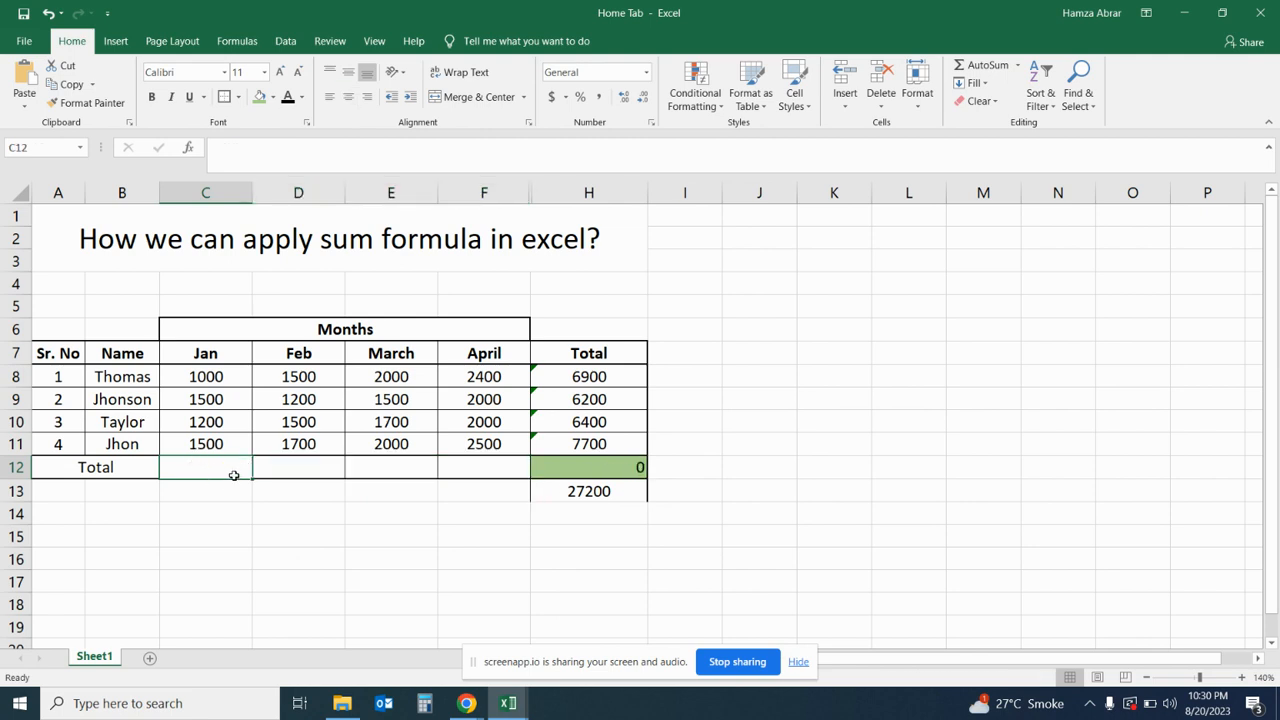
left_click_drag(206, 376, 204, 442)
left_click(218, 465)
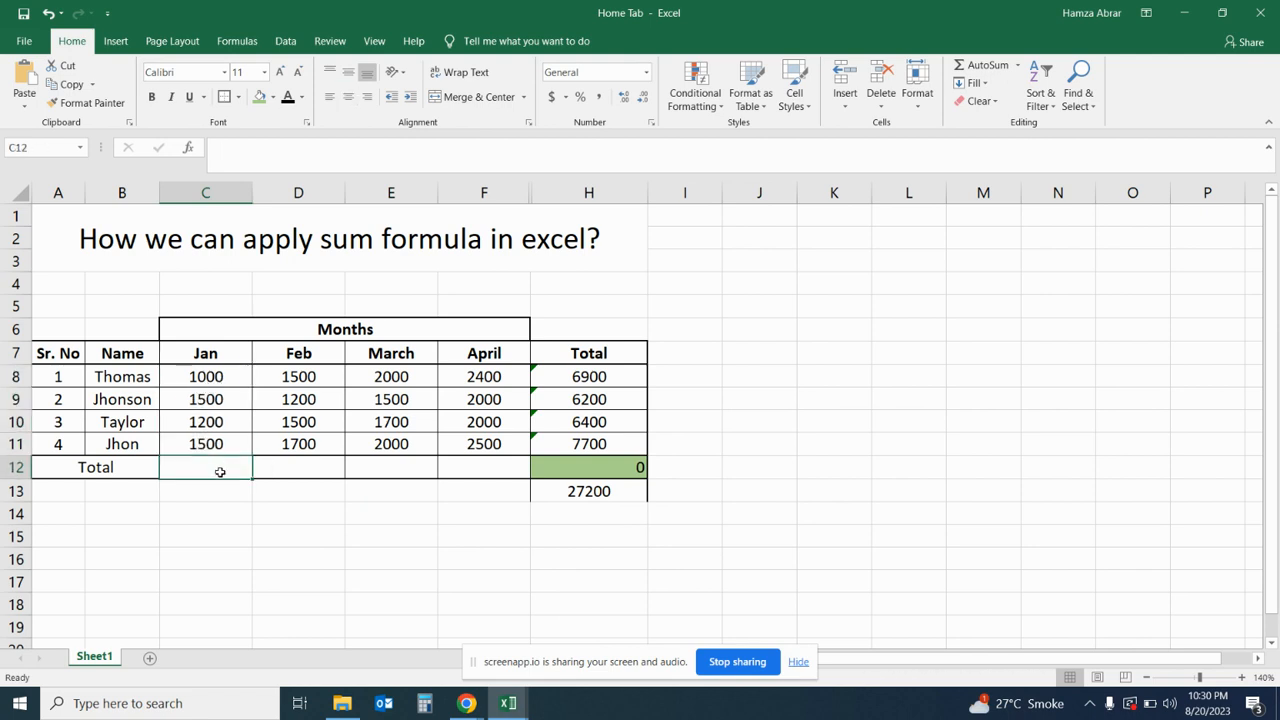
left_click(1008, 67)
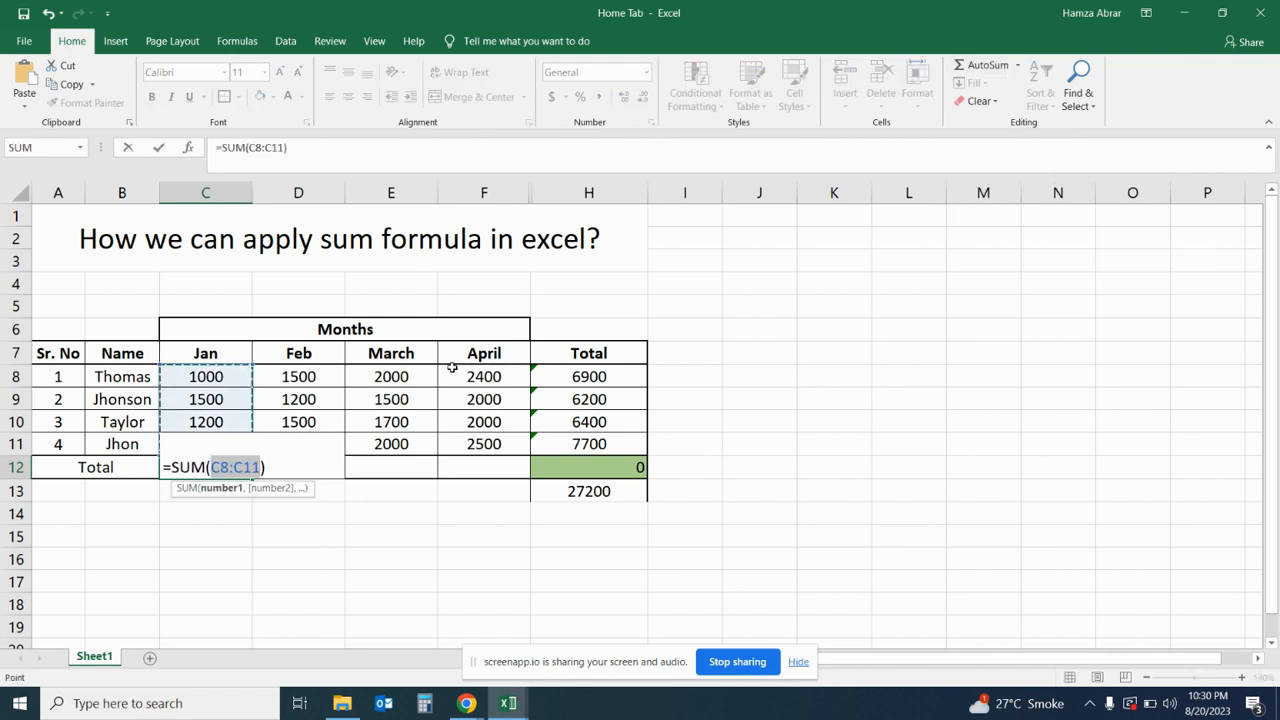
key("Return")
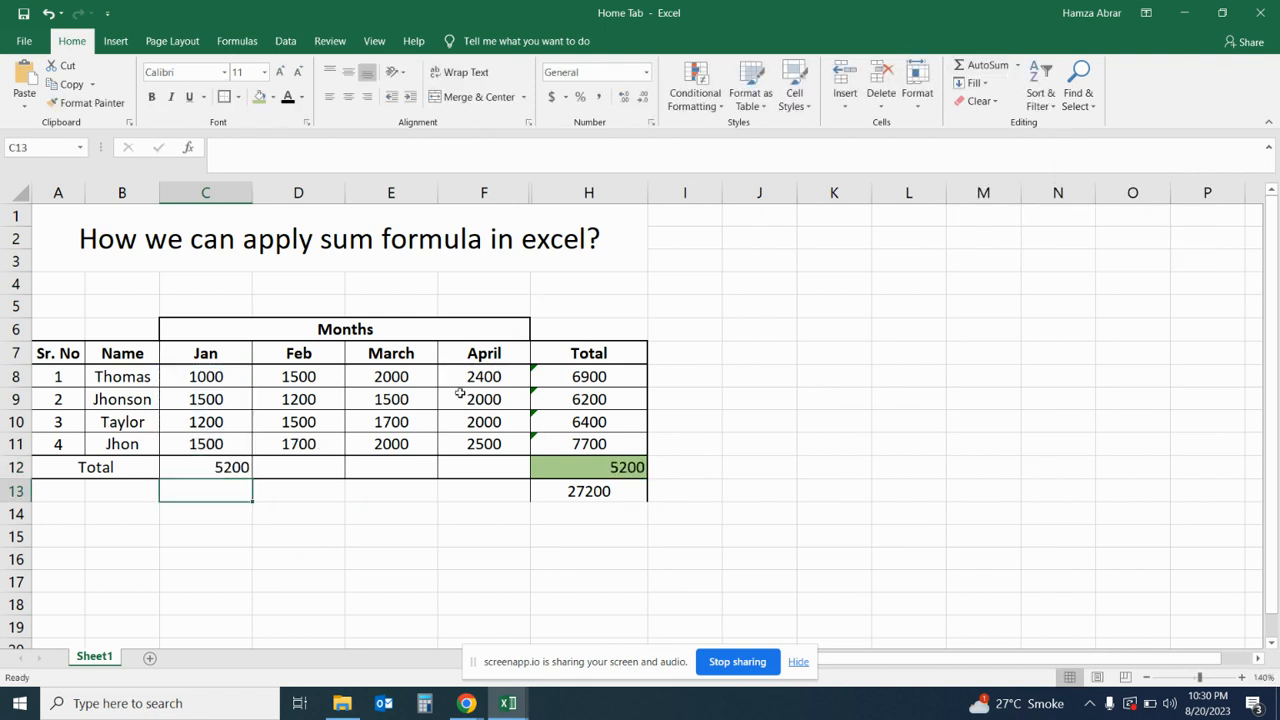
left_click(230, 467)
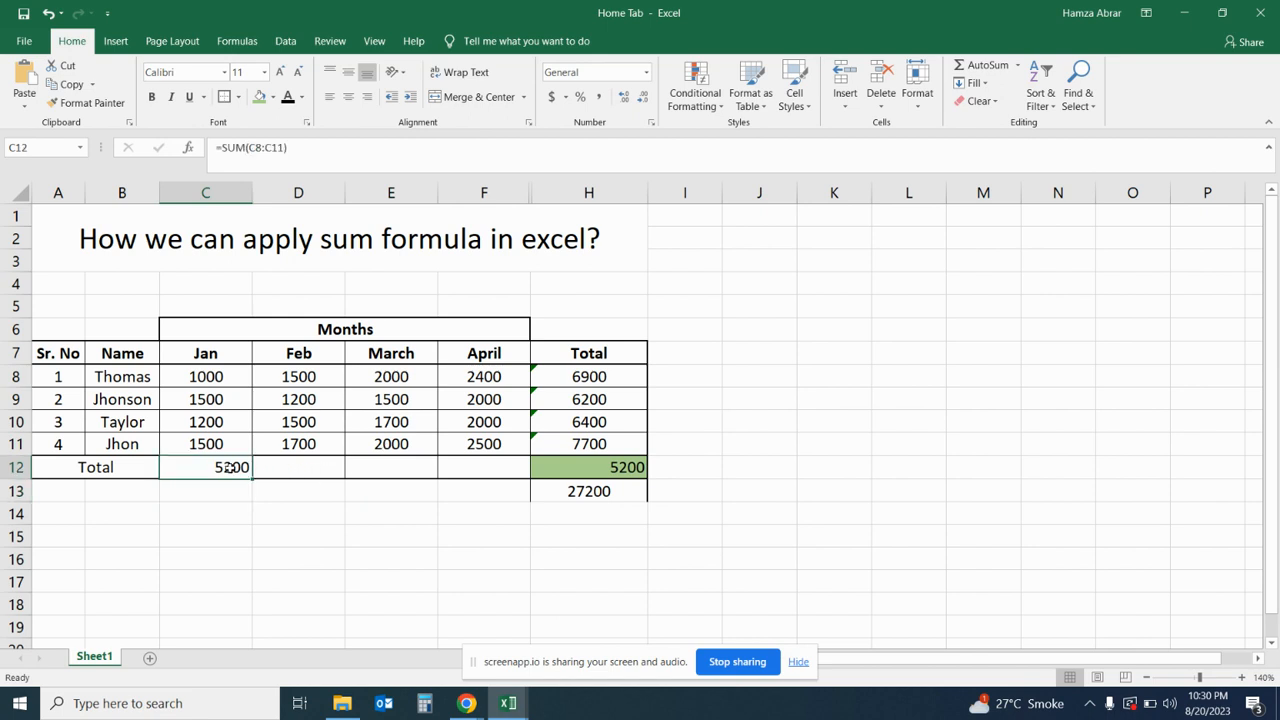
Total the Feb column in D12 with AutoSum over D8:D11.
left_click(316, 472)
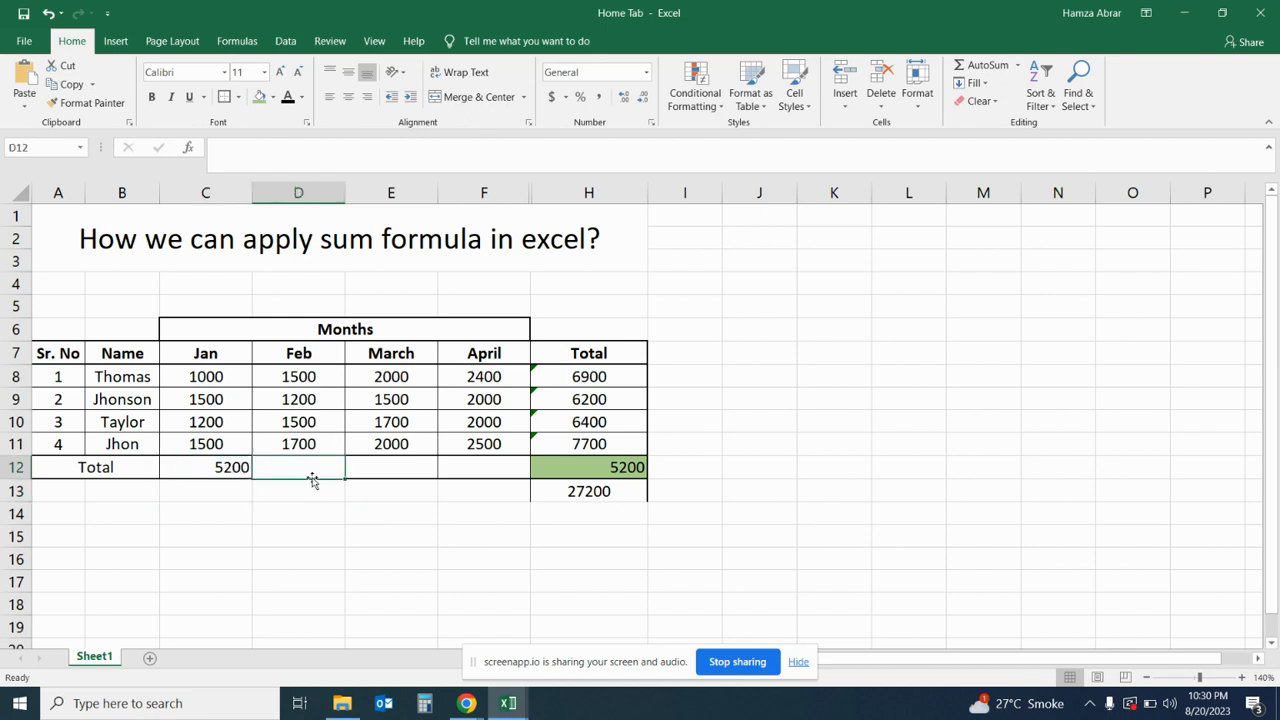
left_click(973, 66)
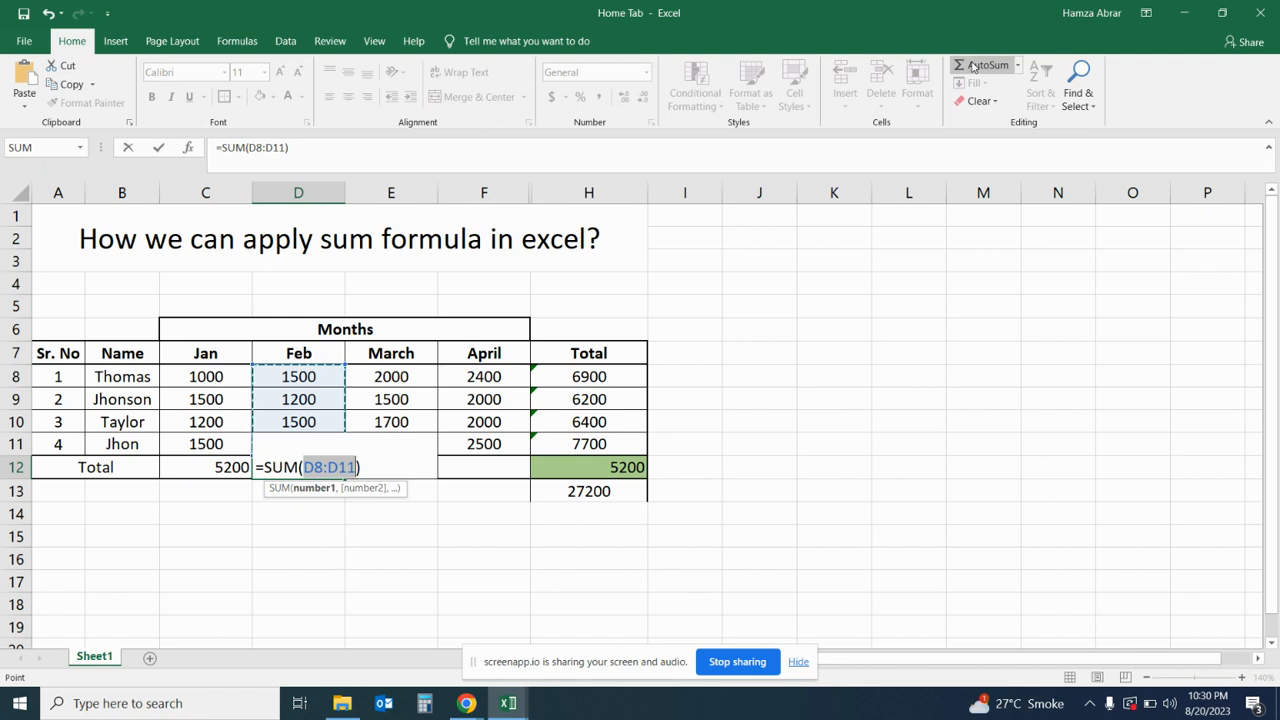
key("Return")
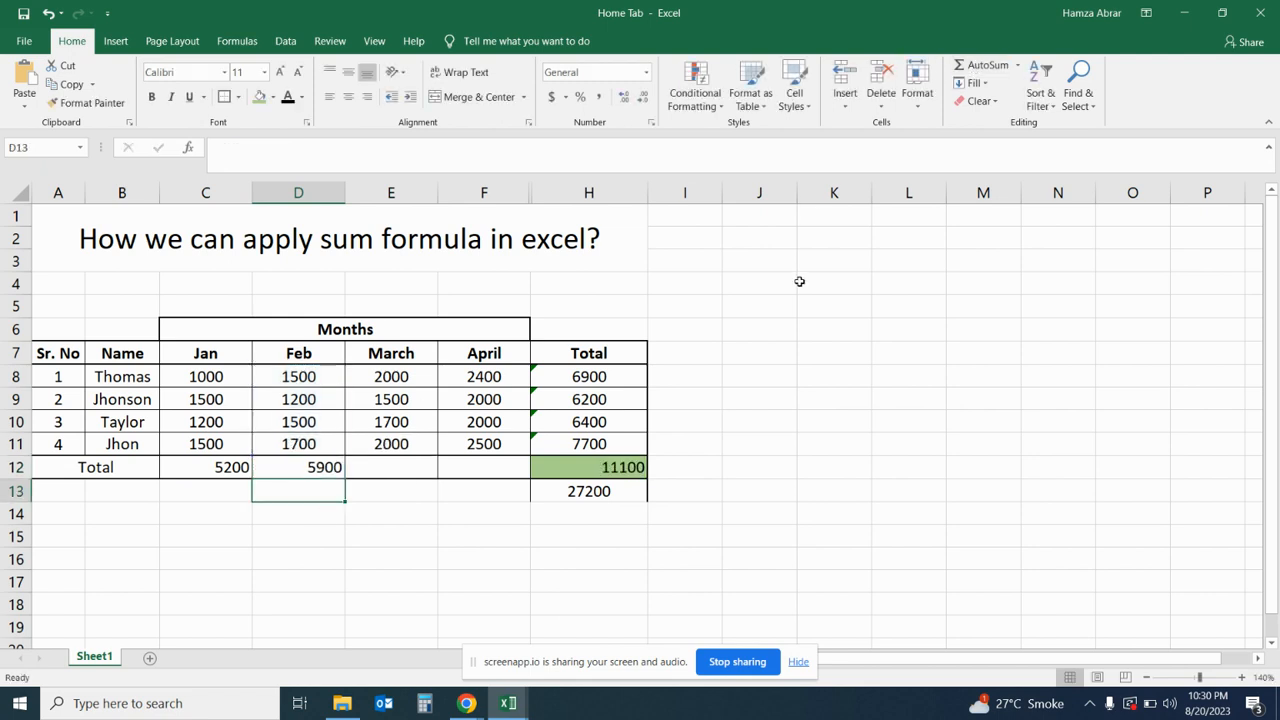
Replace the first person's total in H8 with an AutoSum over C8:G8.
left_click(628, 378)
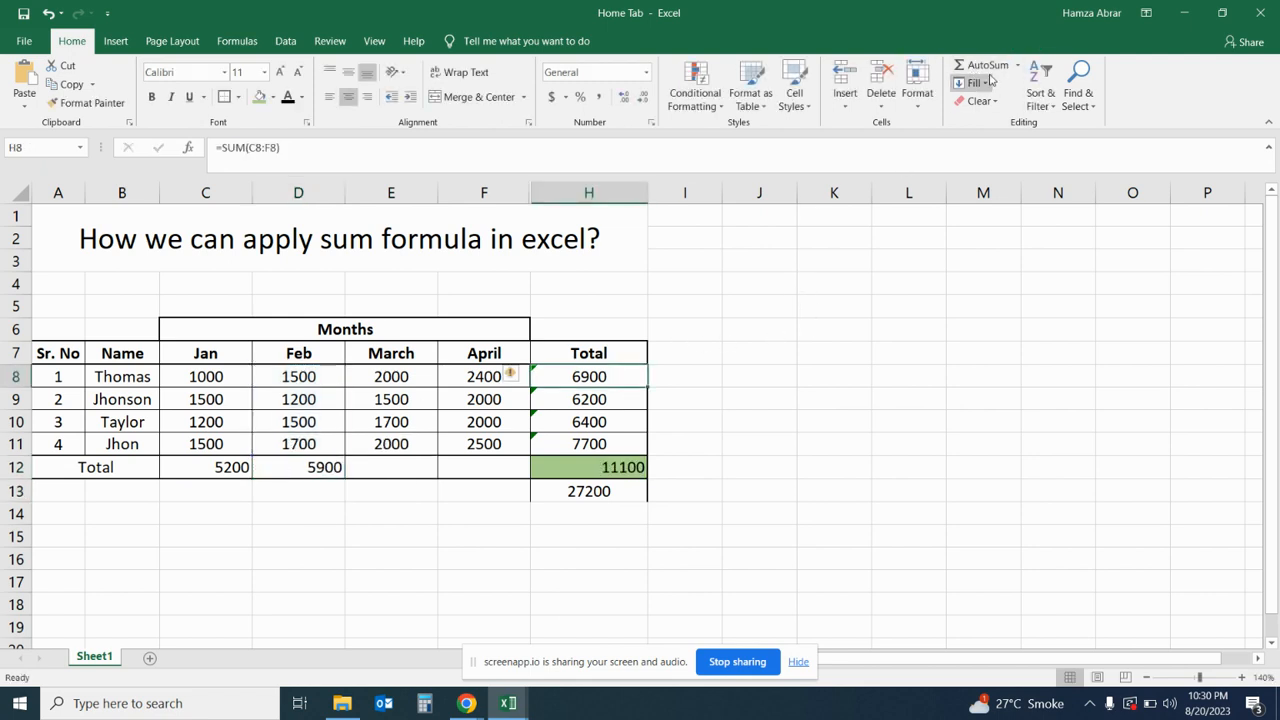
left_click(989, 70)
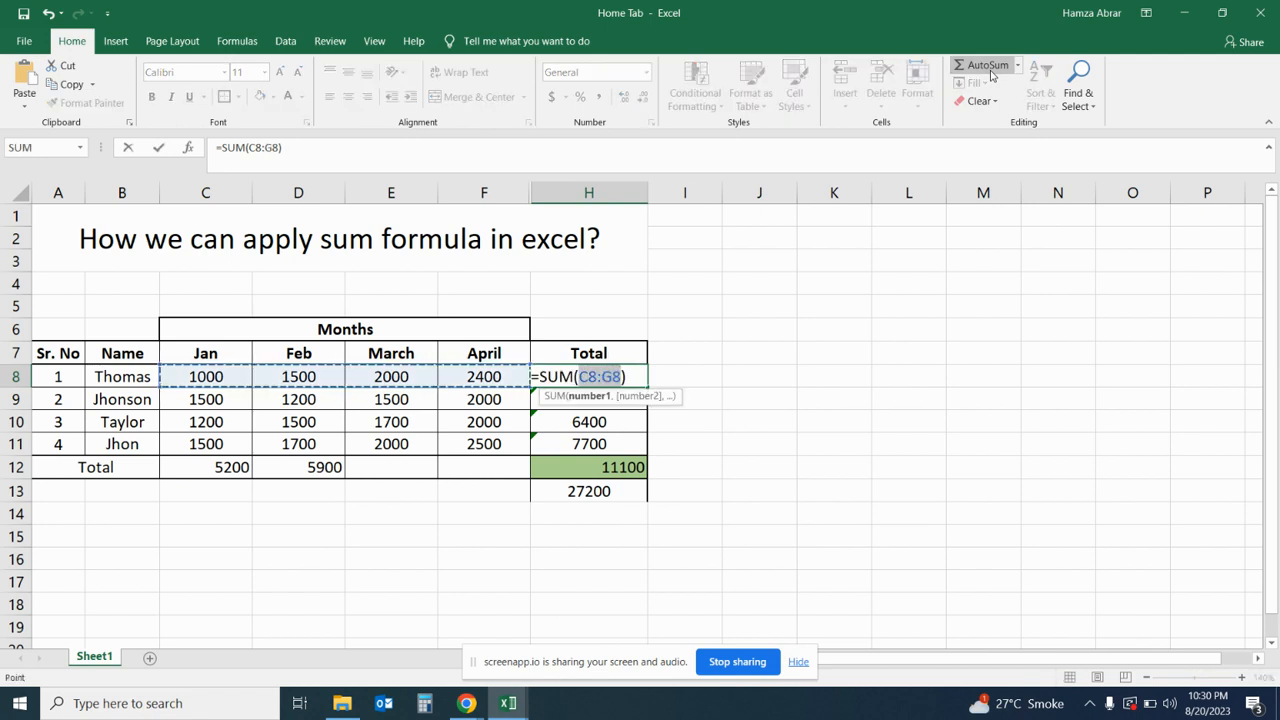
key("Return")
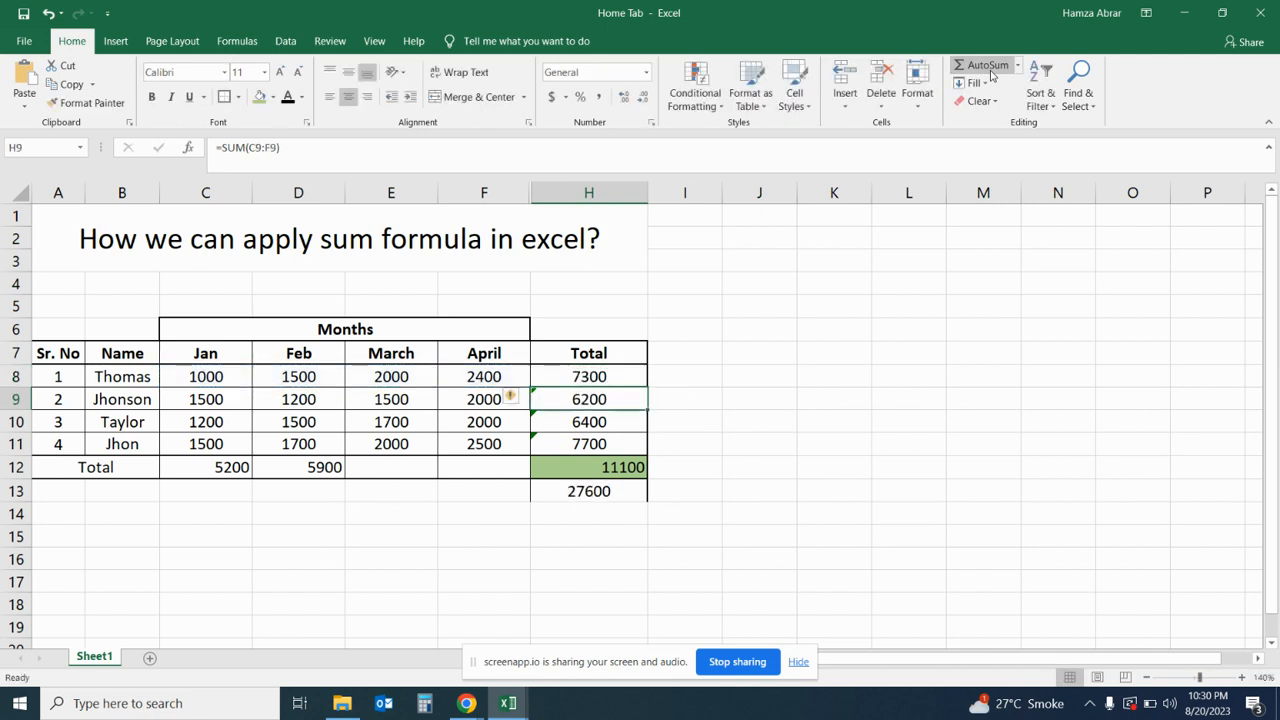
Clear the first person's total in H8 and recalculate it with AutoSum.
left_click(633, 369)
key("Delete")
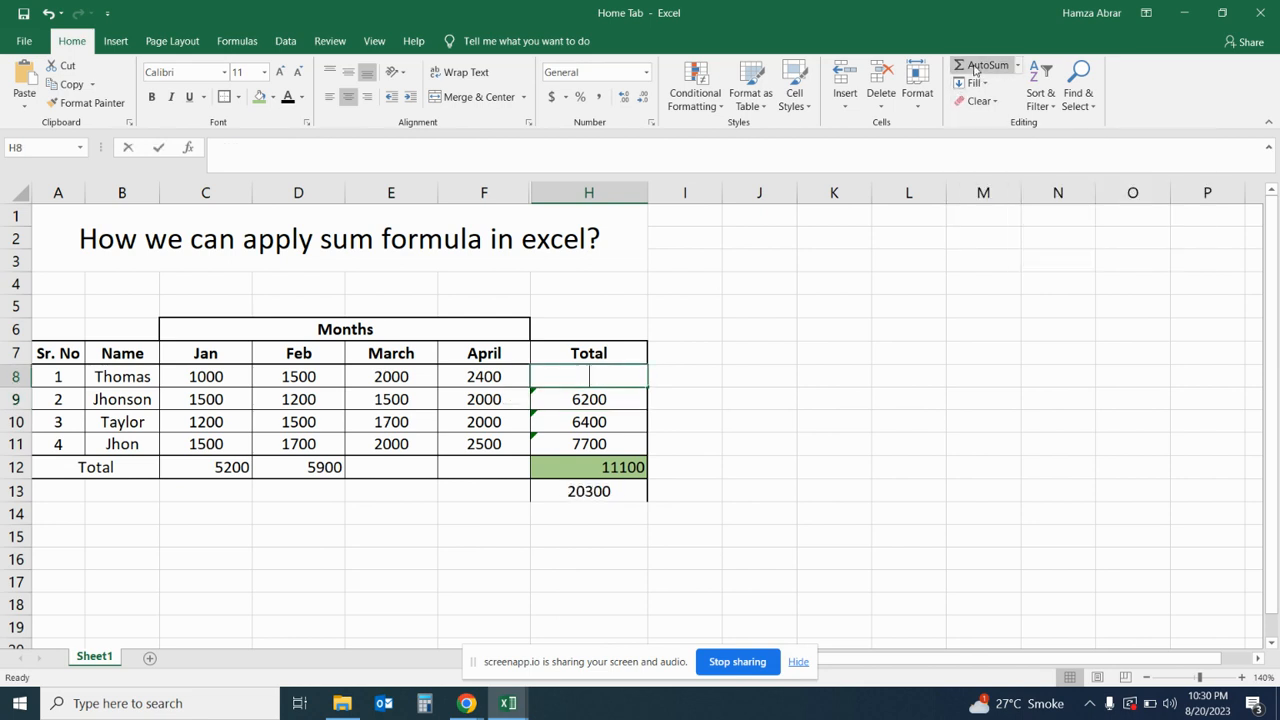
left_click(975, 66)
key("Return")
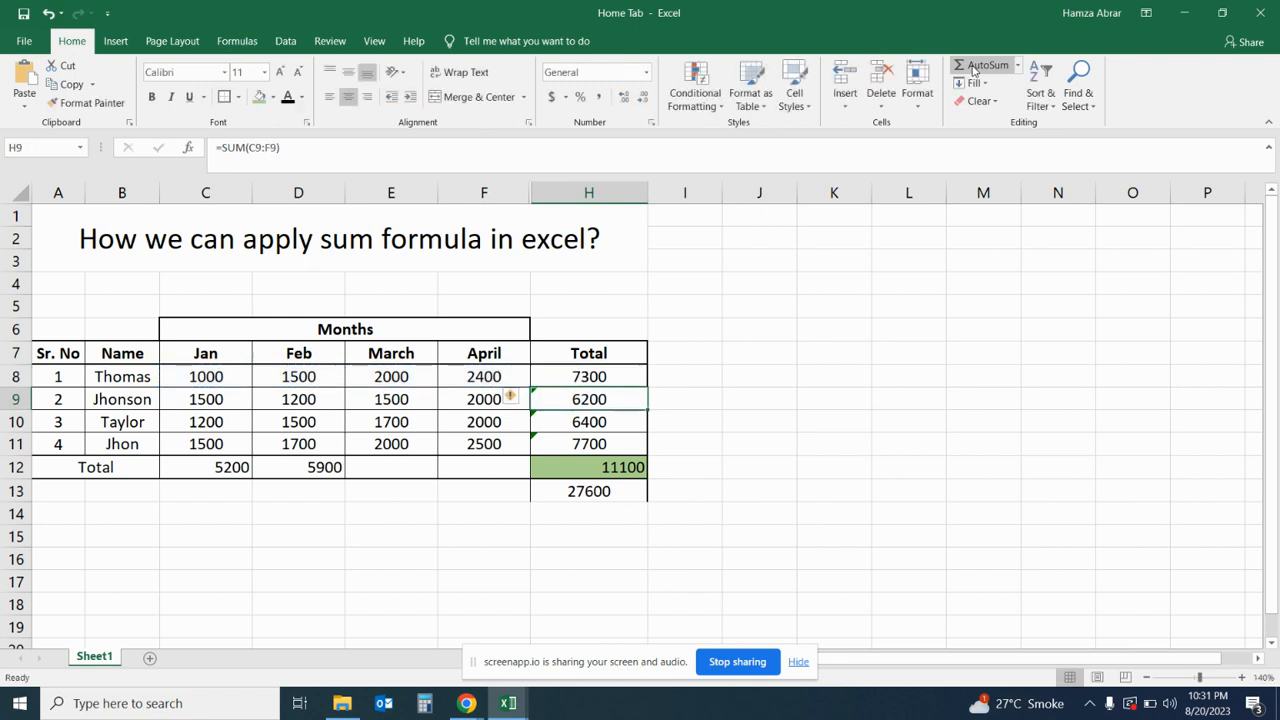
Replace the second person's total in H9 with an AutoSum over C9:G9.
left_click(972, 70)
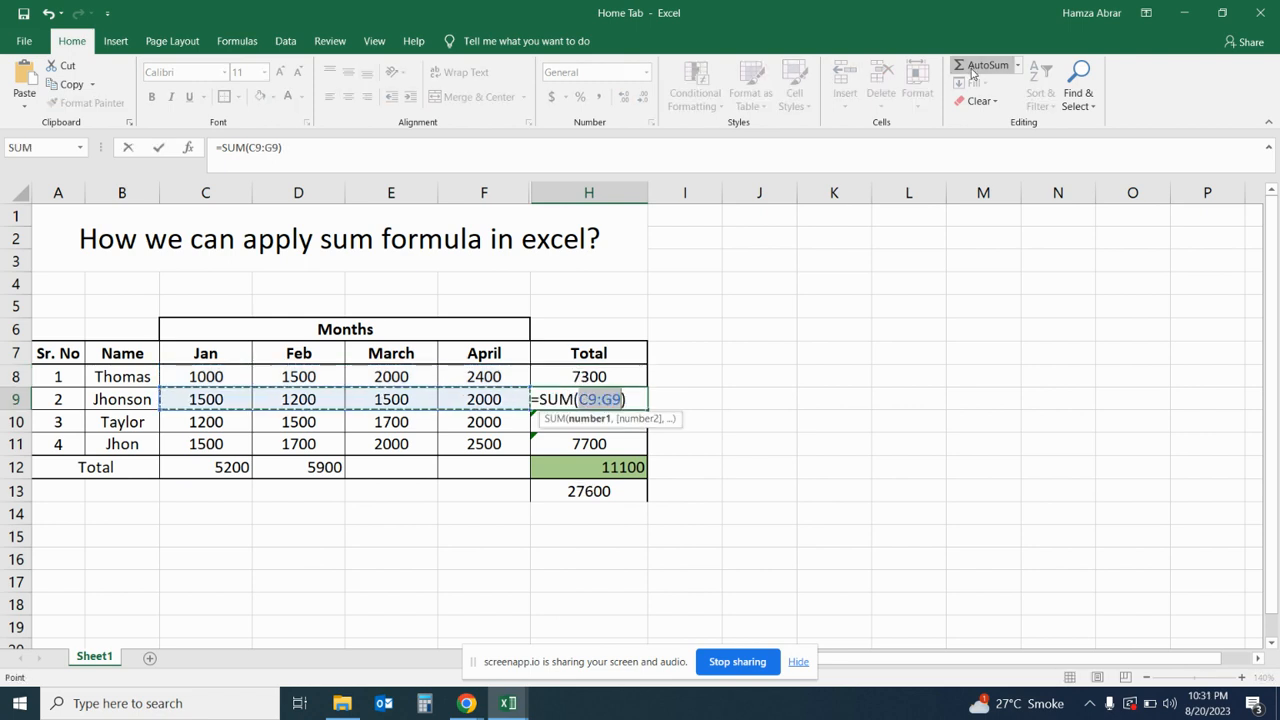
key("Return")
key("Return")
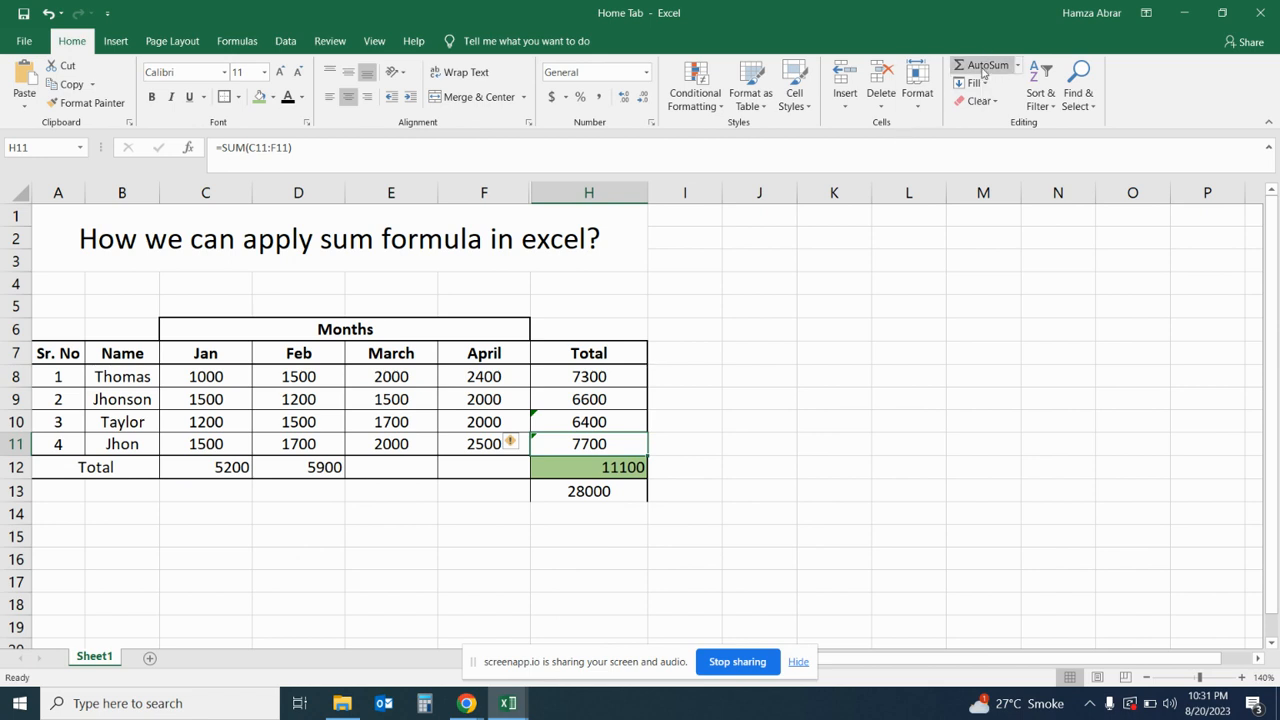
left_click(982, 67)
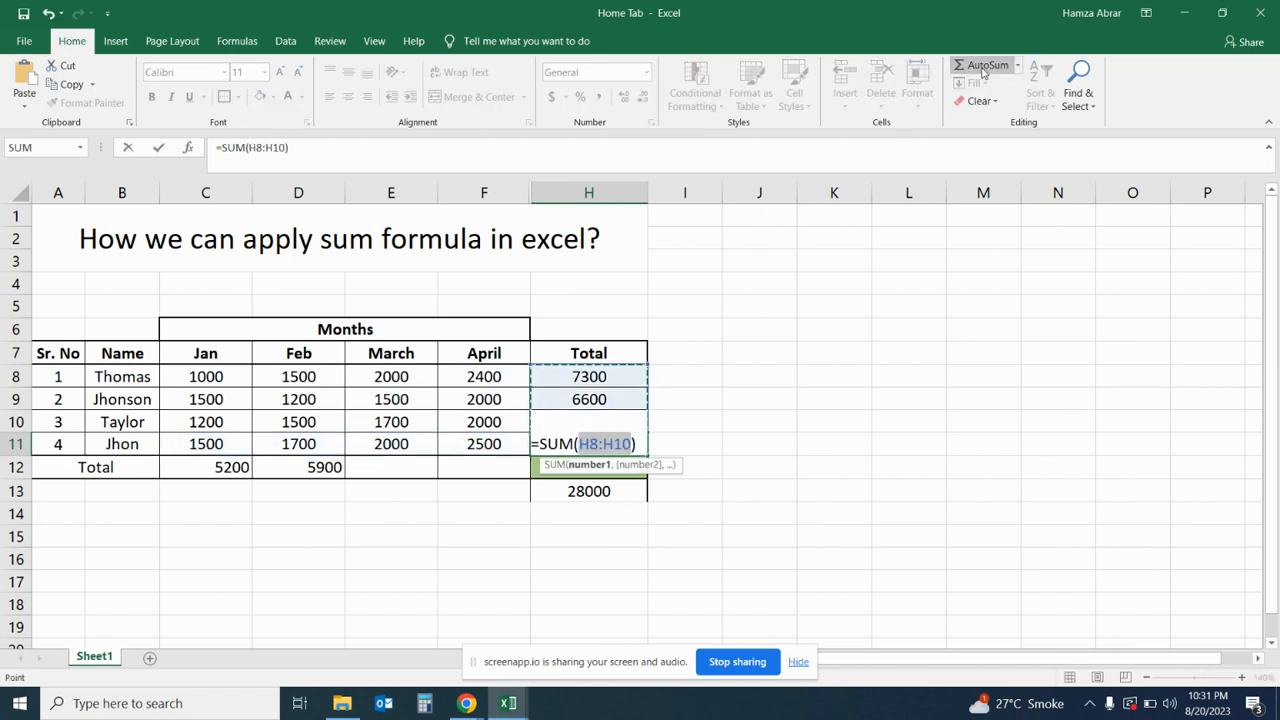
key("Escape")
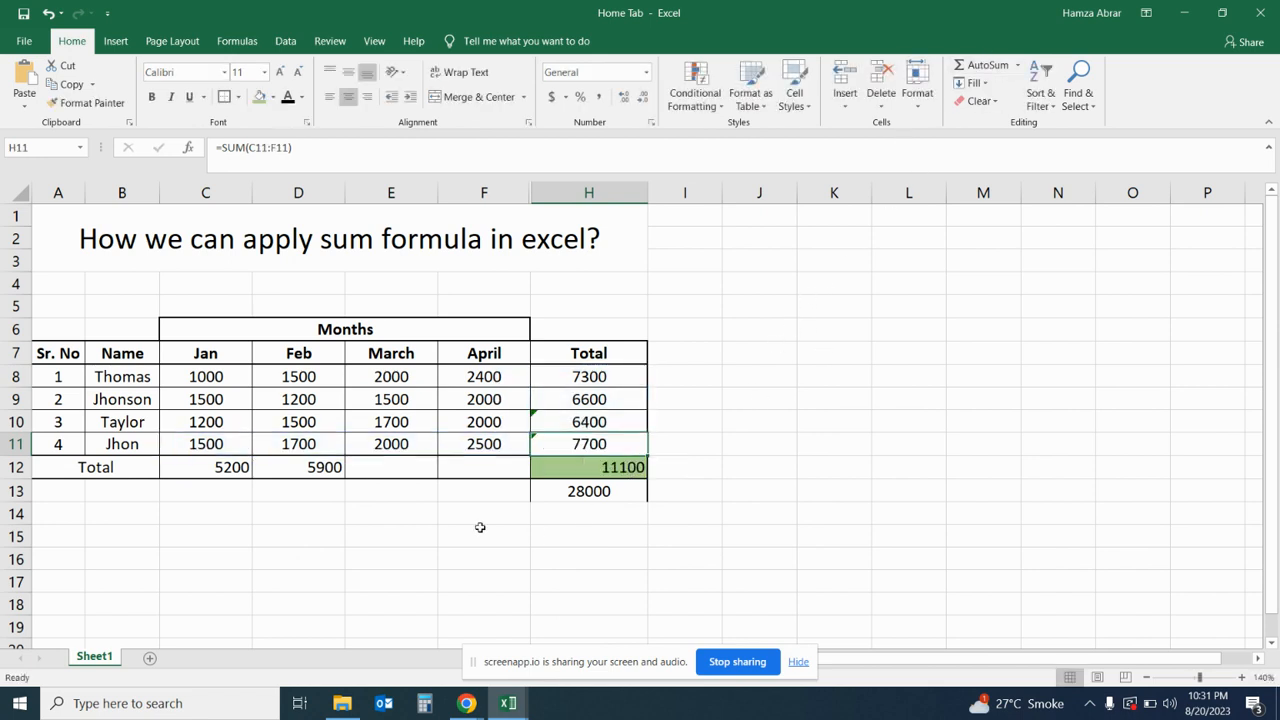
Inspect the Jan total's formula in C12 and leave it as it is.
left_click(232, 470)
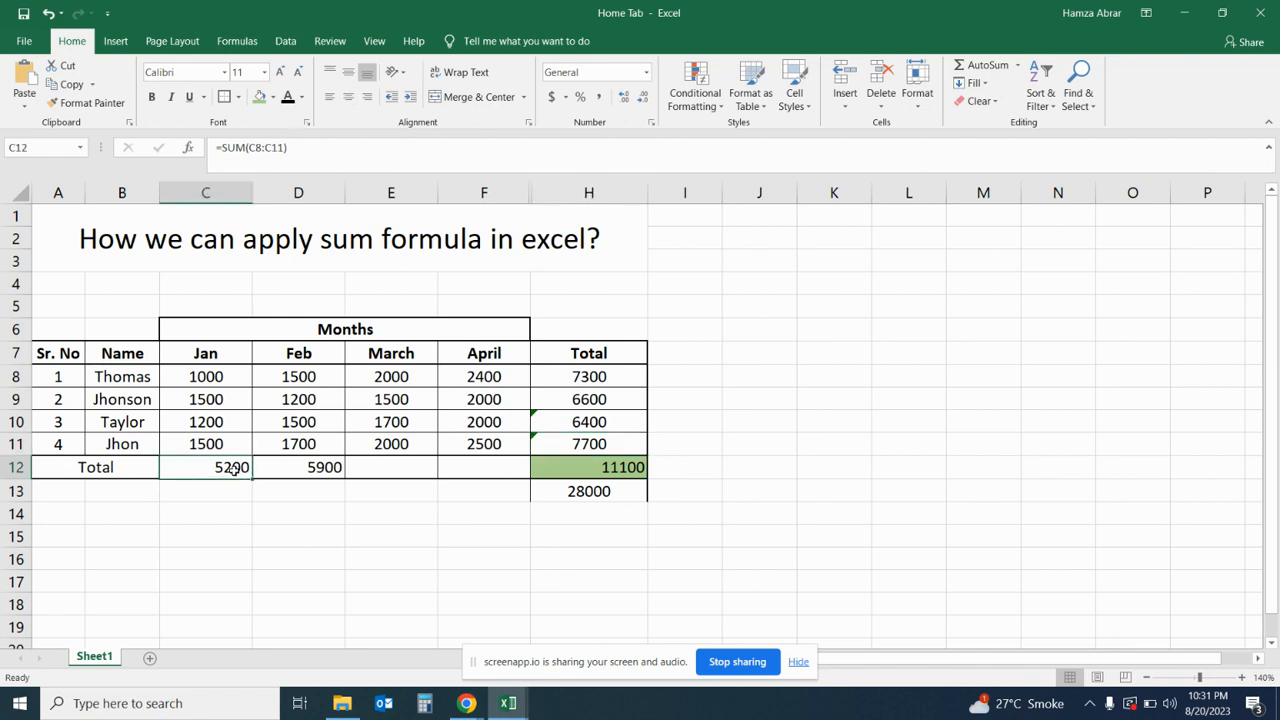
double_click(232, 470)
key("Escape")
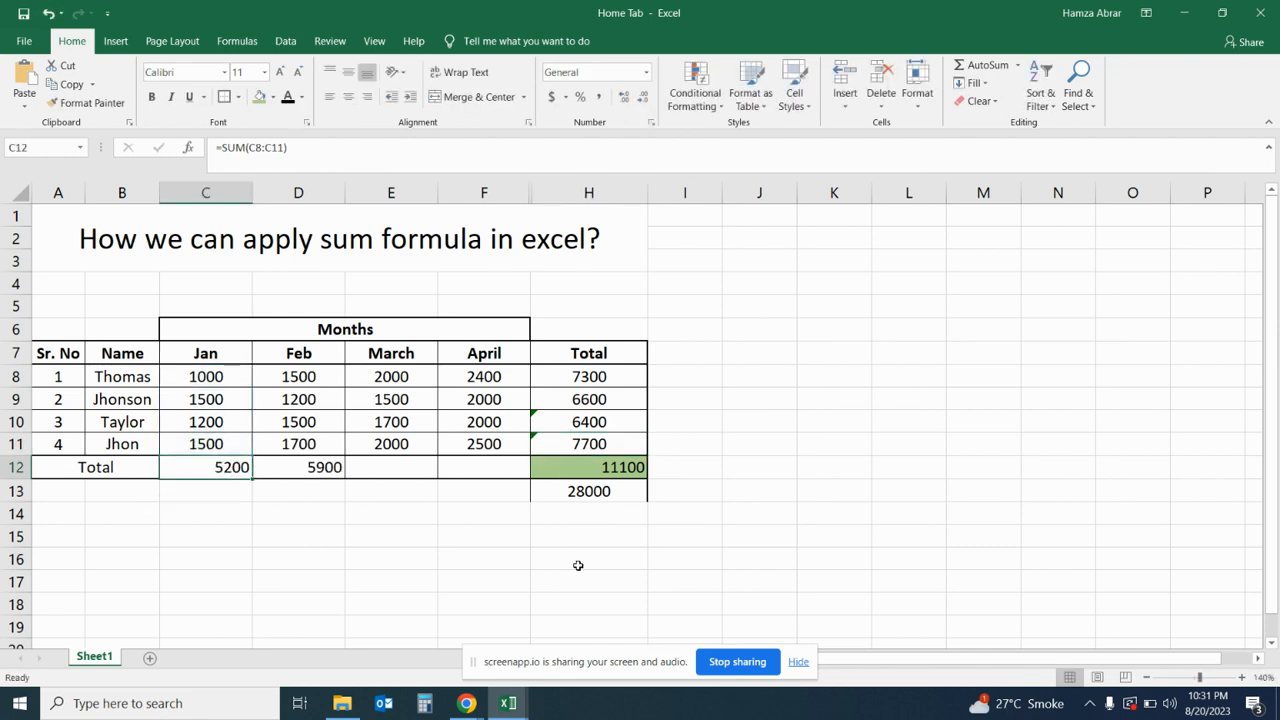